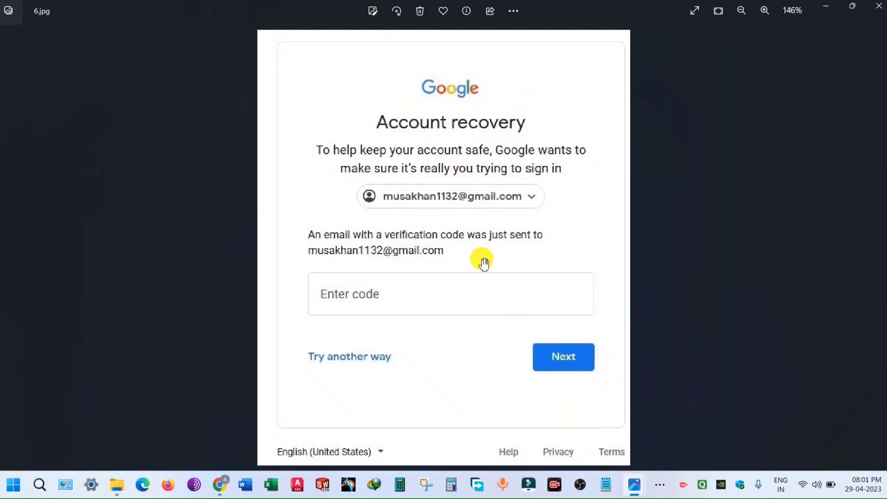
Step: Compare both recovery screenshots in Photos, including 6.jpg, then minimize both Photos windows
mouse_move(635, 484)
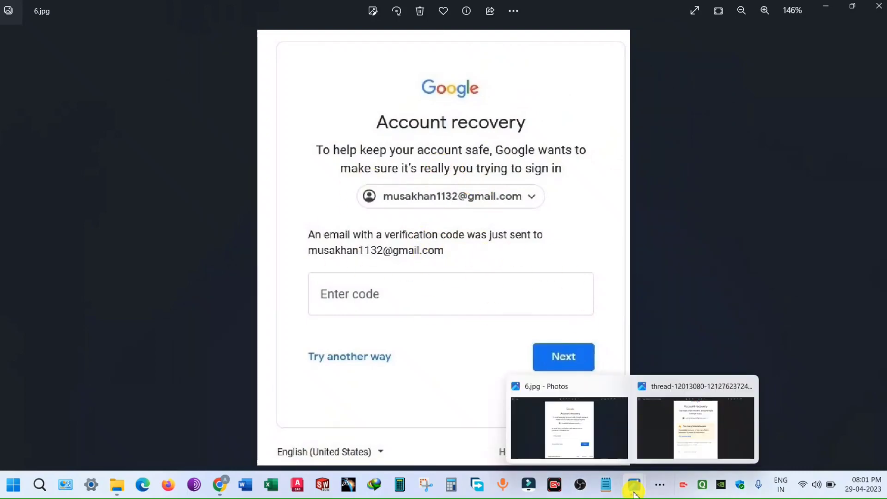
click(679, 438)
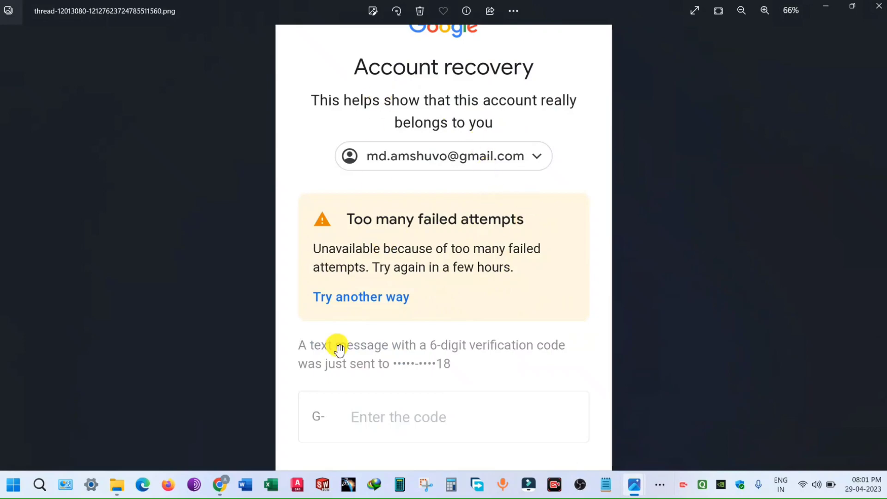
mouse_move(633, 481)
click(589, 431)
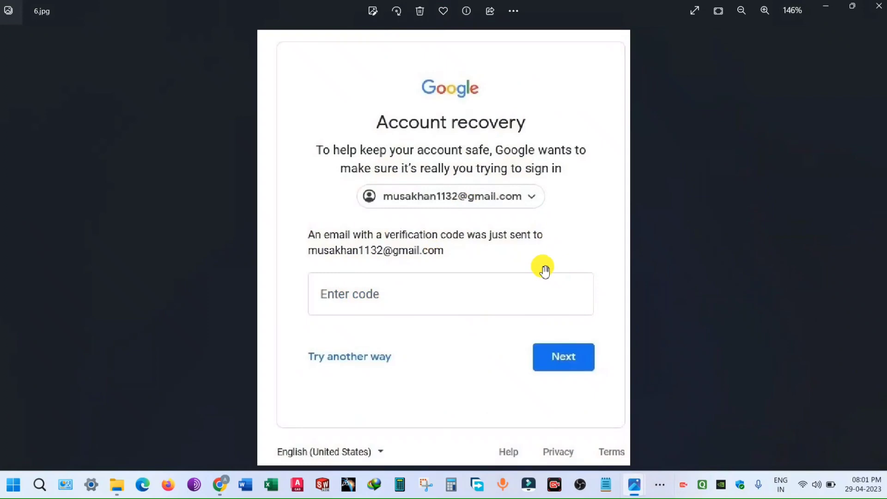
click(822, 3)
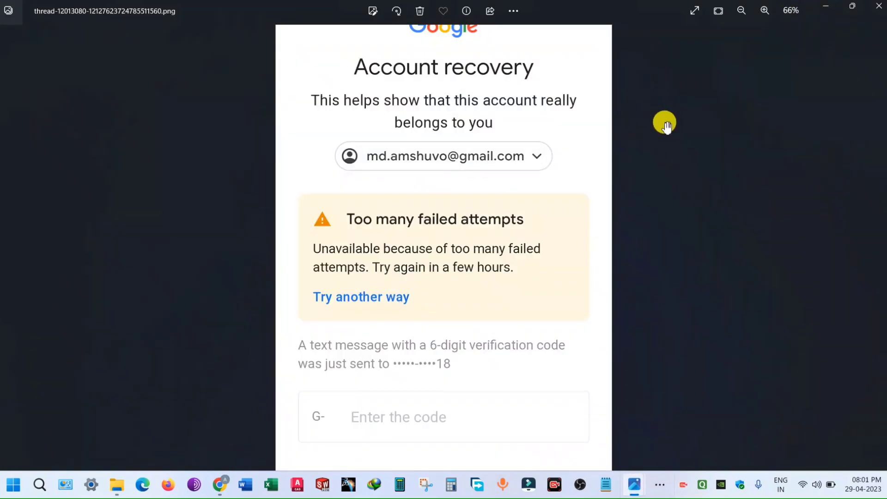
click(827, 6)
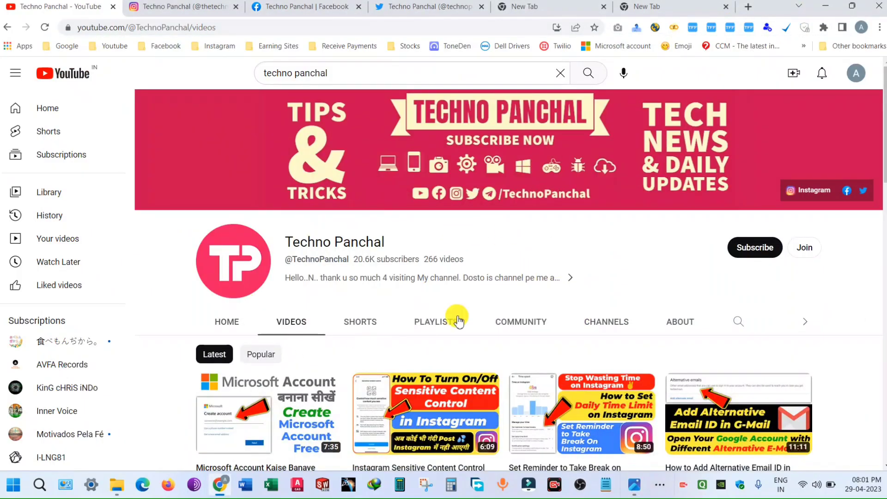
Step: Subscribe to Techno Panchal with All notifications, then minimize Chrome
click(765, 252)
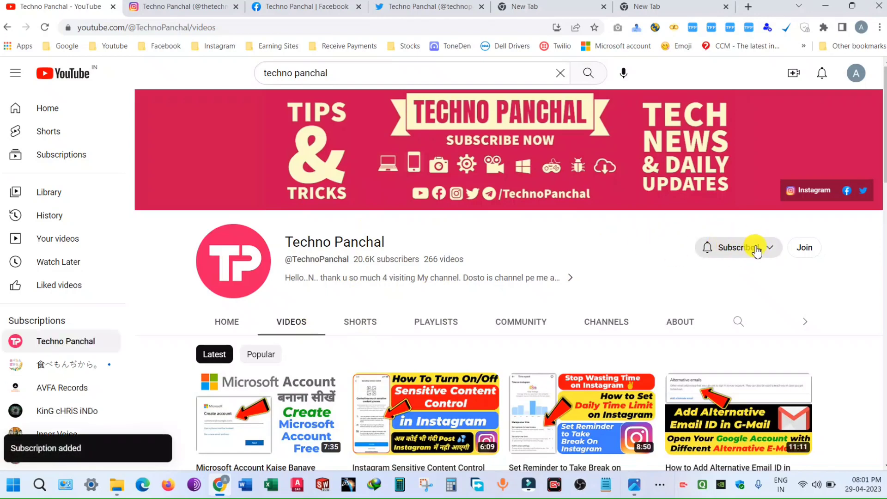
click(755, 248)
click(730, 271)
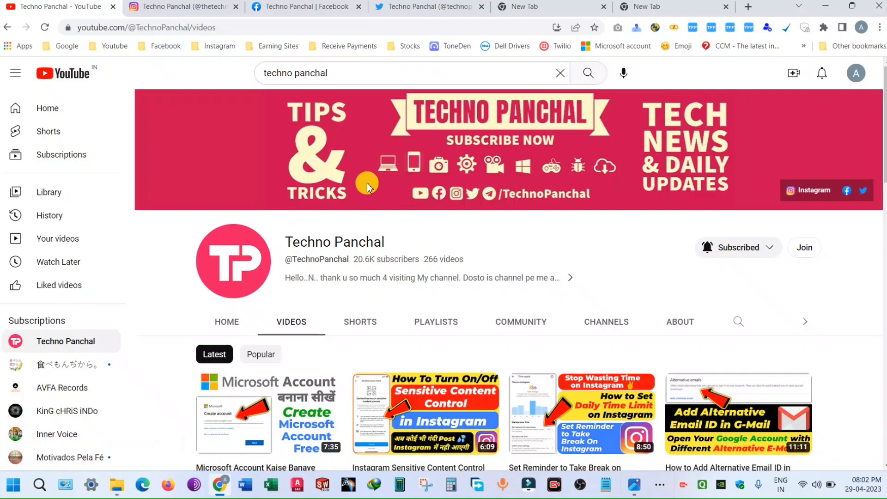
click(826, 7)
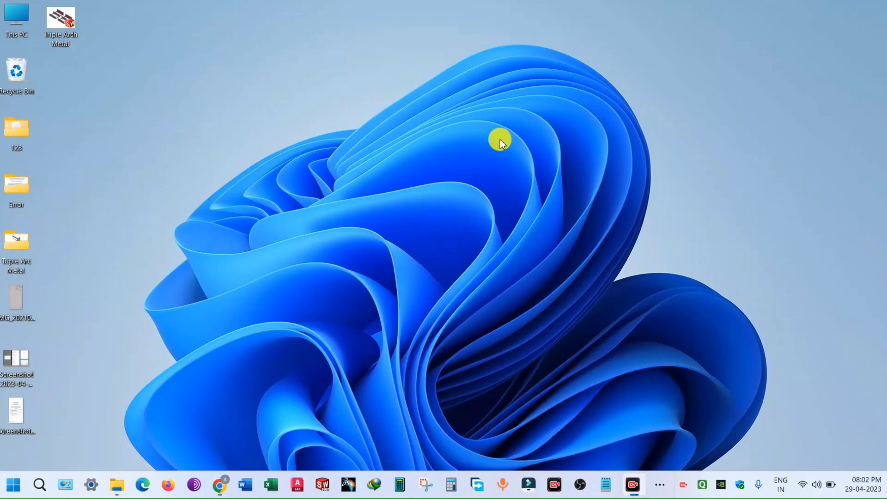
Step: Restore Chrome and sign in to the saved Google account with its password
click(660, 484)
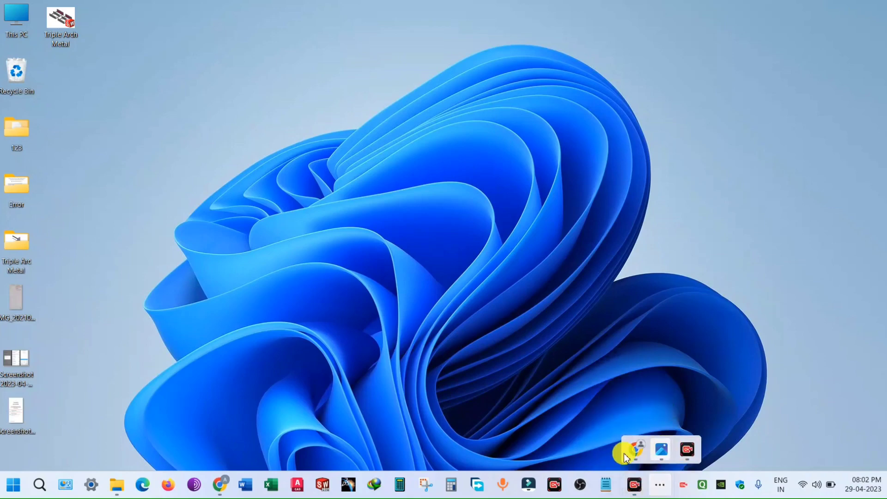
click(636, 450)
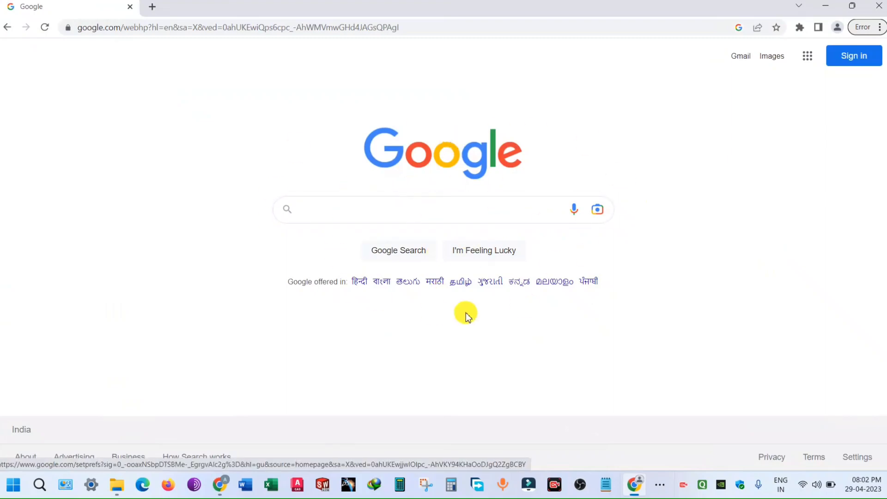
click(859, 58)
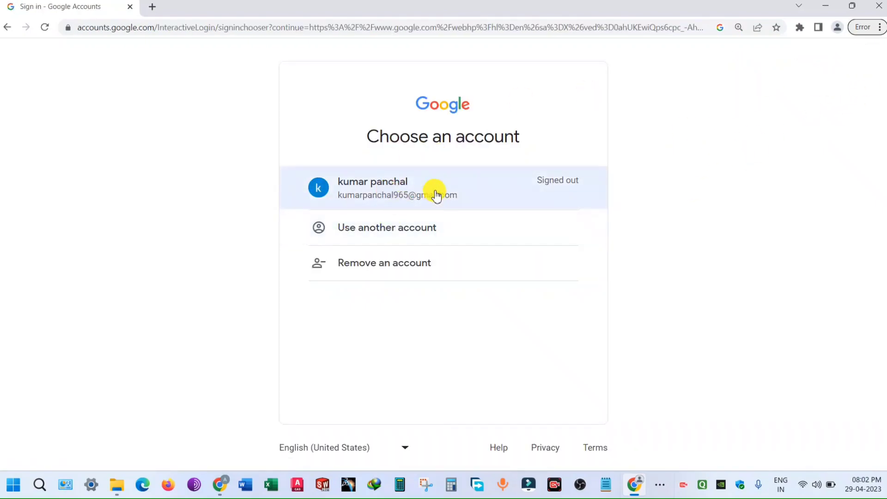
key(ctrl+plus)
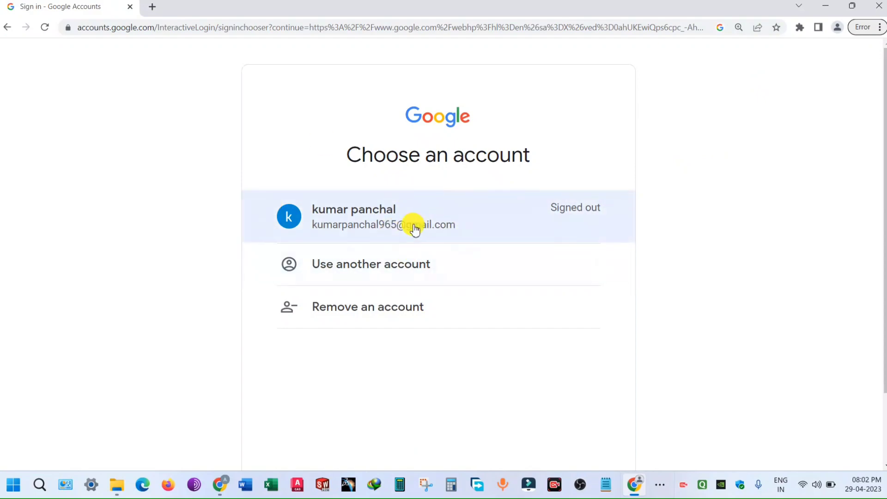
click(415, 229)
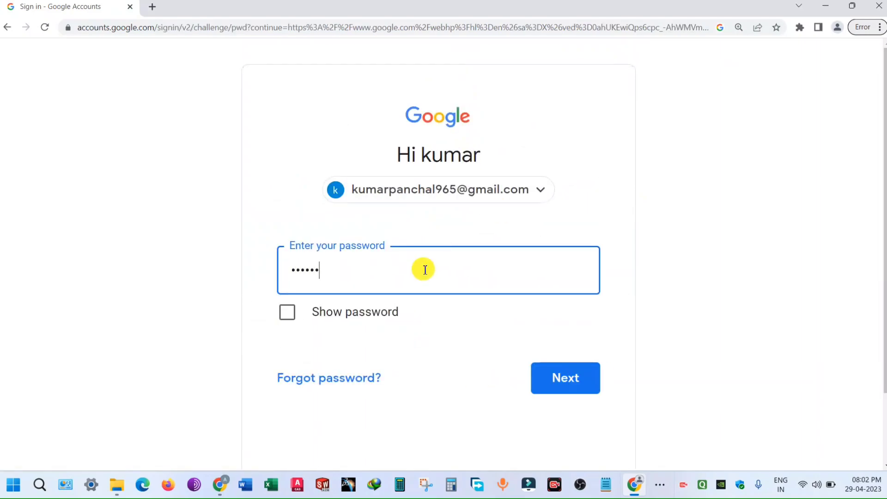
text(•)
key(Return)
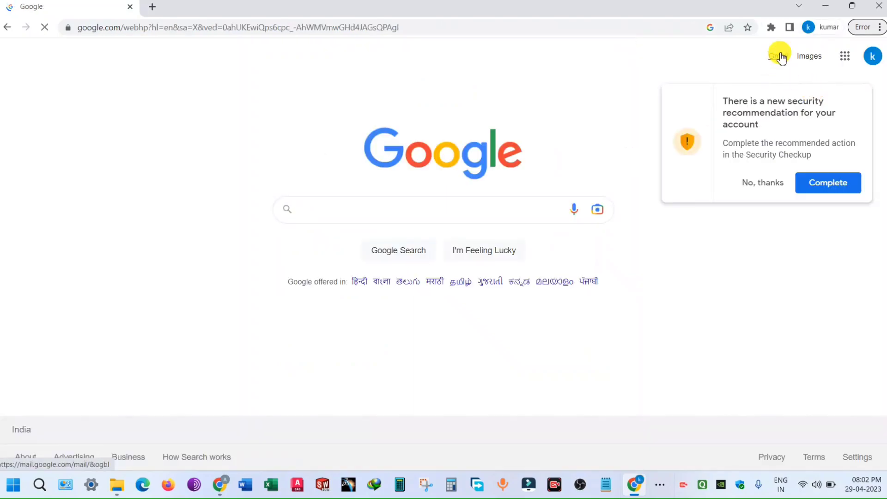
Step: Decline the security check-up suggestion, then open Google Account from Gmail's apps grid
click(771, 186)
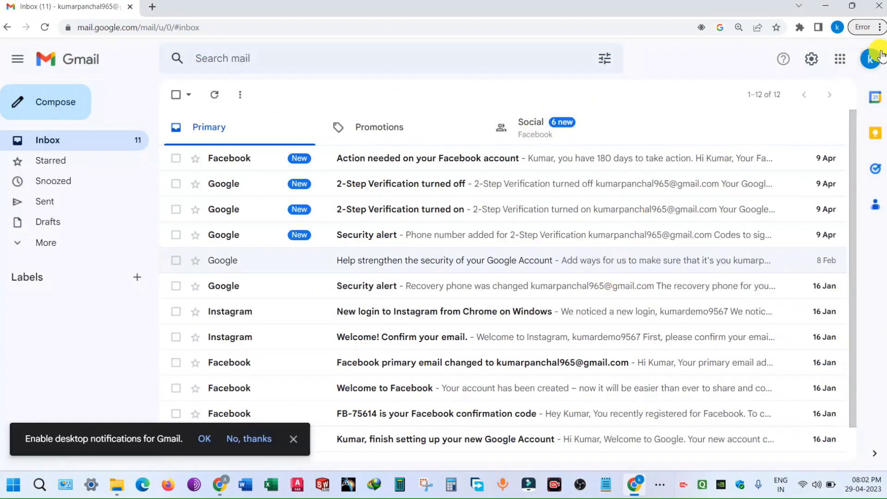
click(812, 60)
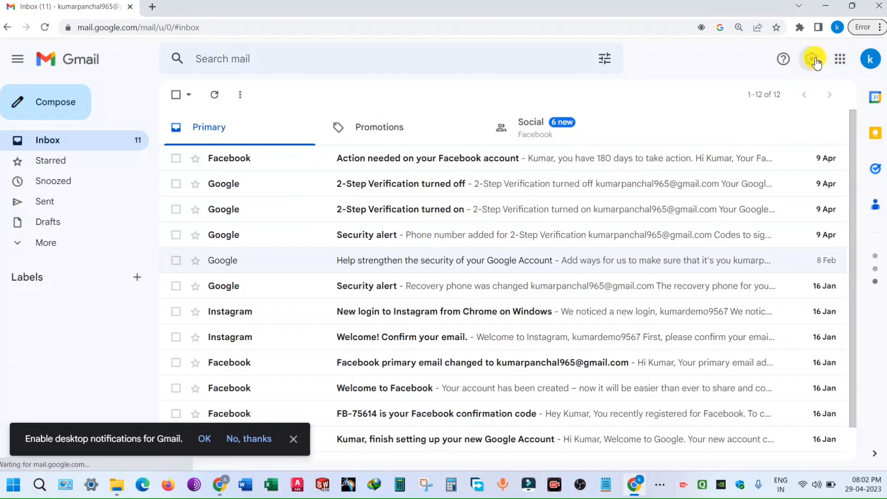
click(841, 62)
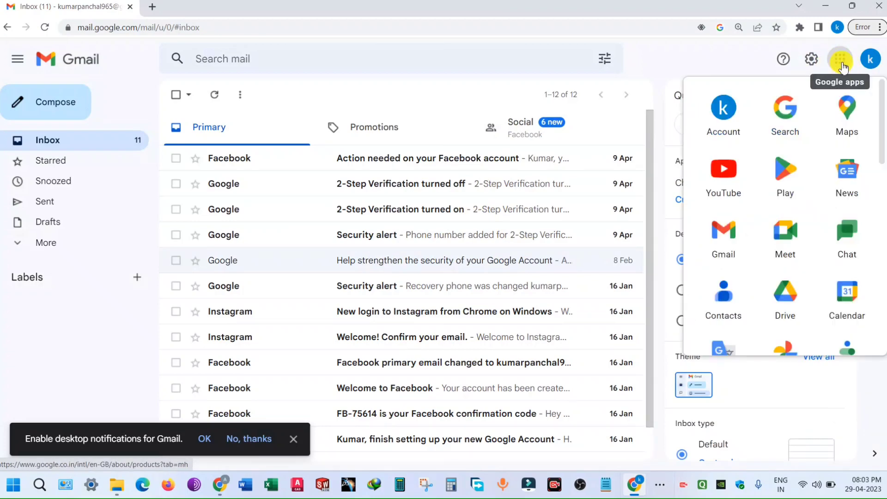
click(724, 111)
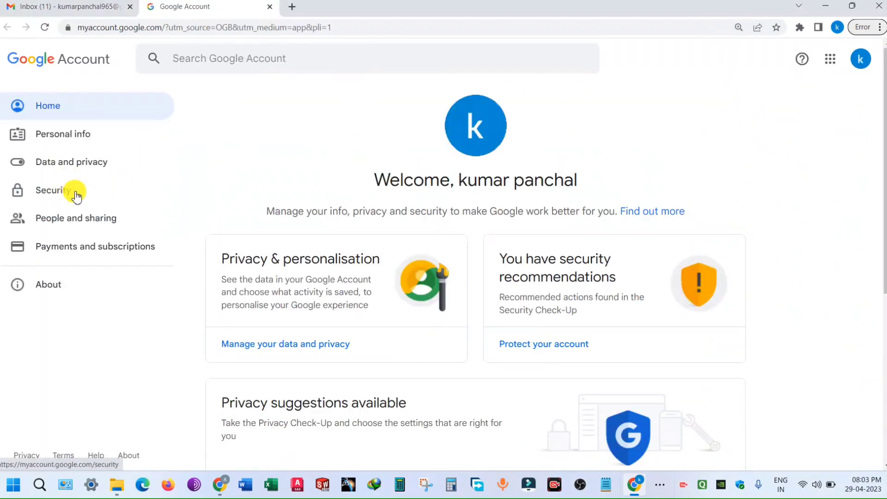
Step: Go to the Security page and outline the security recommendations card and its title
click(75, 194)
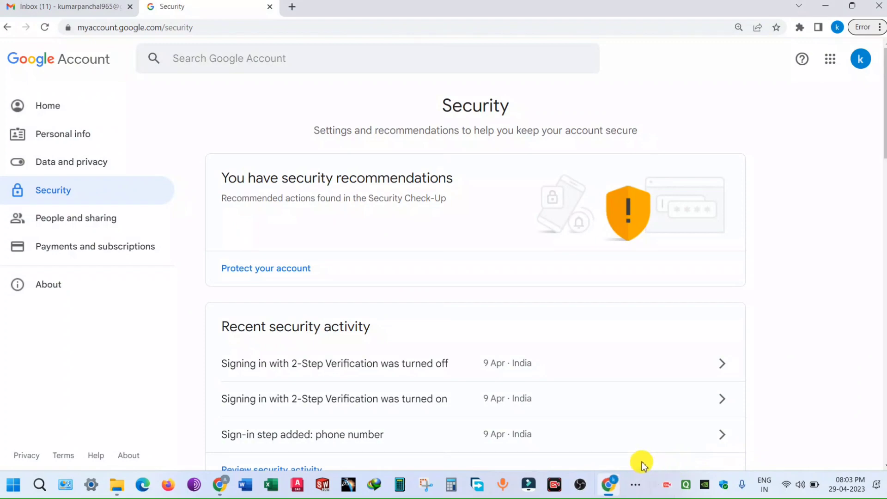
mouse_move(198, 135)
mouse_down()
mouse_move(471, 291)
mouse_move(774, 286)
mouse_up()
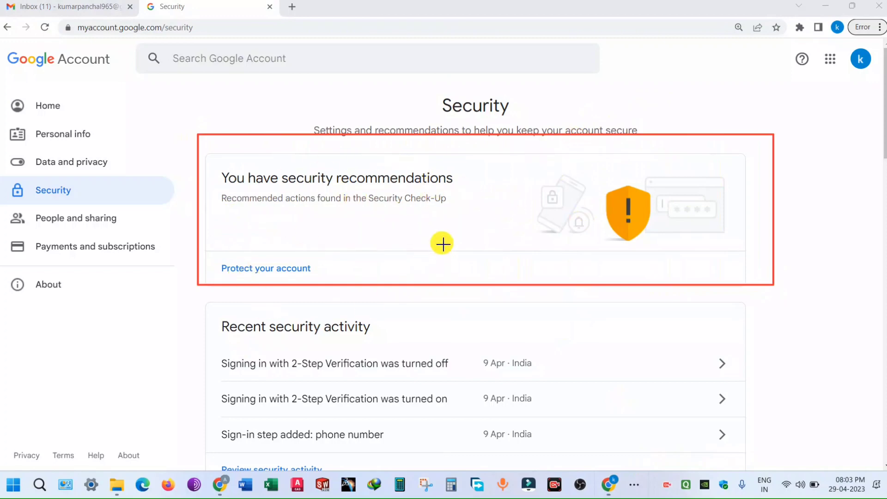
mouse_move(220, 166)
mouse_down()
mouse_move(385, 224)
mouse_move(463, 219)
mouse_up()
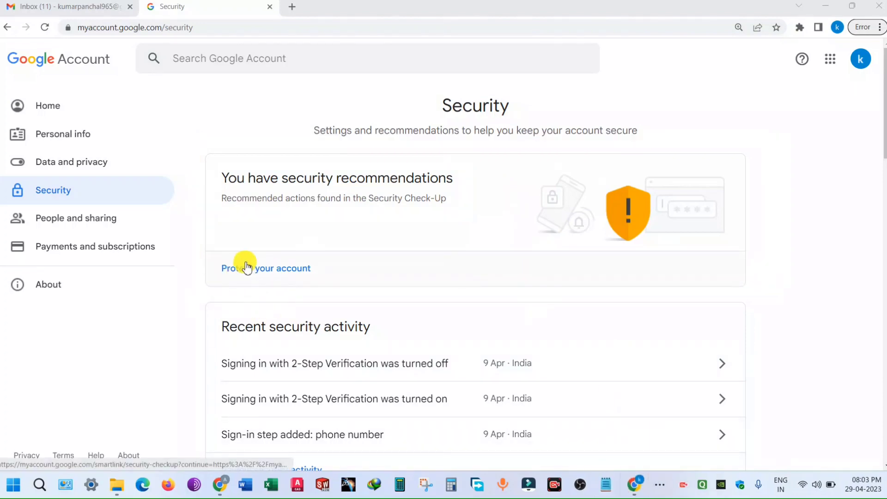
Step: Start the Security Check-up and highlight its Phone number and Recovery email recommendations
click(288, 273)
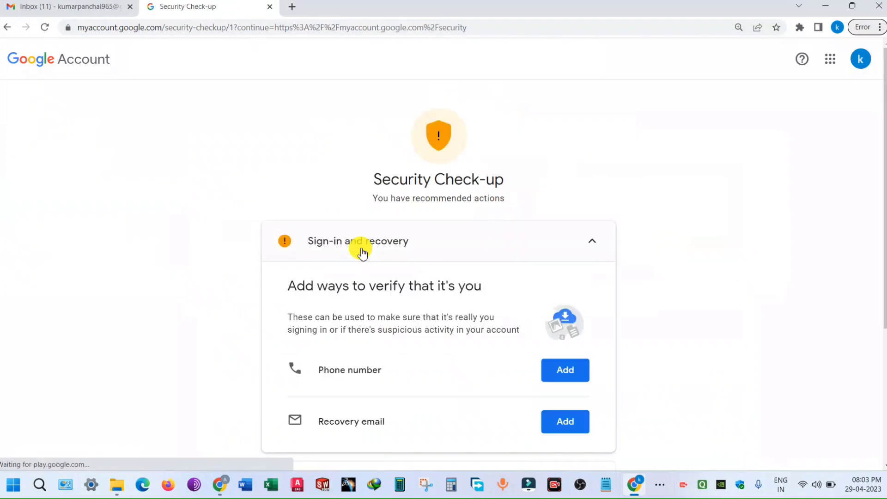
scroll(361, 250, down, 1)
scroll(402, 237, up, 1)
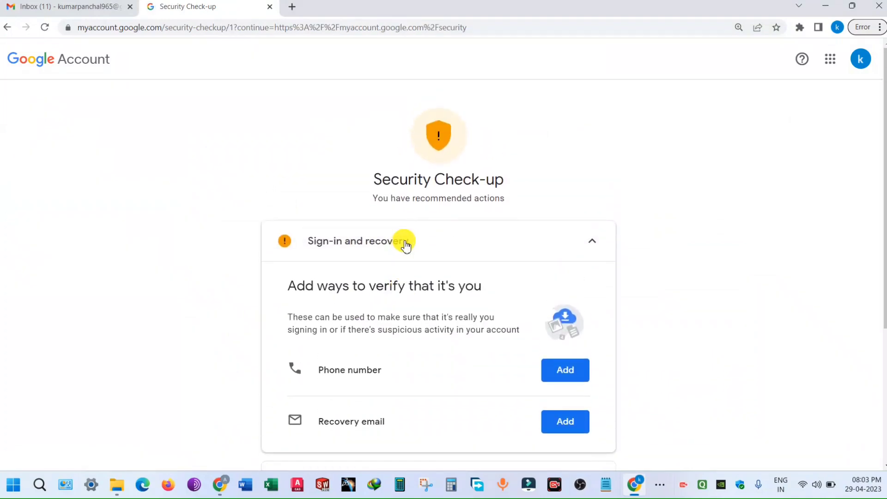
scroll(475, 194, down, 2)
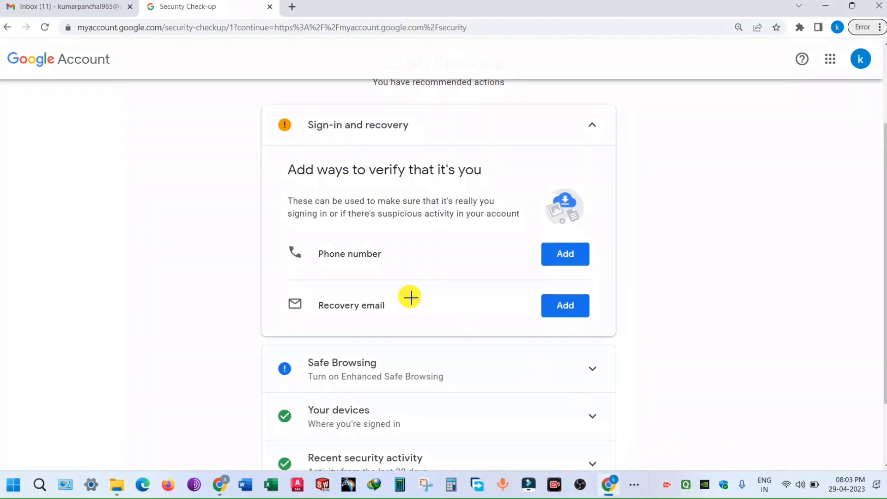
mouse_move(268, 236)
mouse_down()
mouse_move(493, 279)
mouse_move(604, 280)
mouse_up()
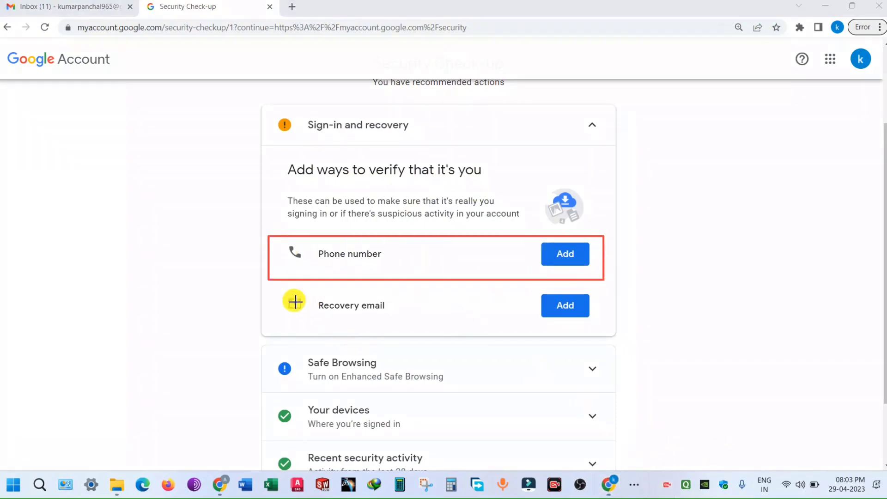
mouse_move(276, 287)
mouse_down()
mouse_move(359, 331)
mouse_move(607, 328)
mouse_up()
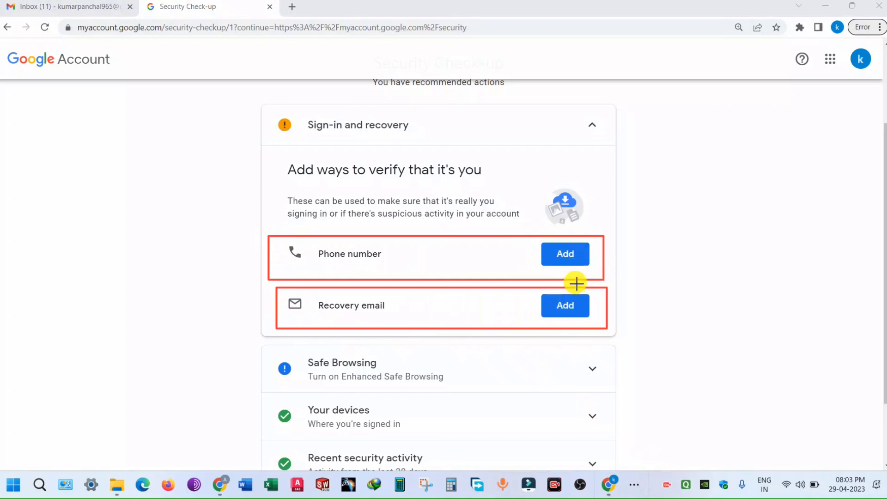
key(Escape)
scroll(401, 303, down, 2)
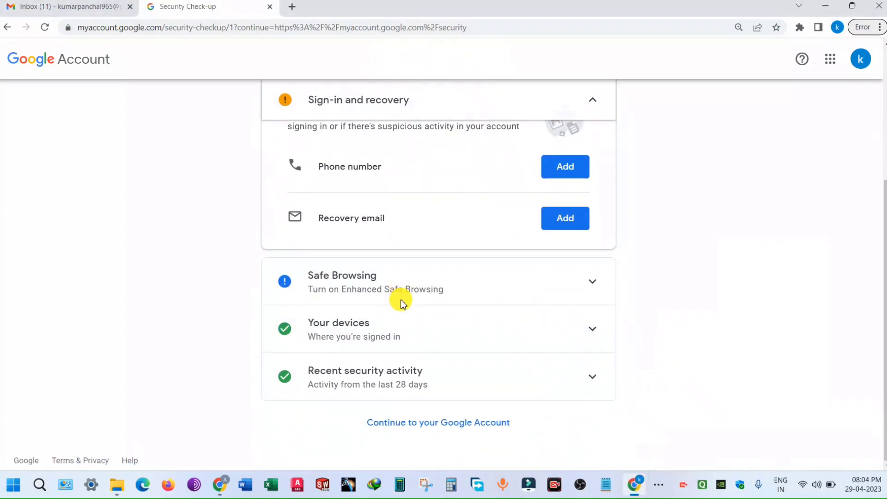
Step: Turn on Enhanced Safe Browsing, then expand Your devices to see the Windows session
click(580, 283)
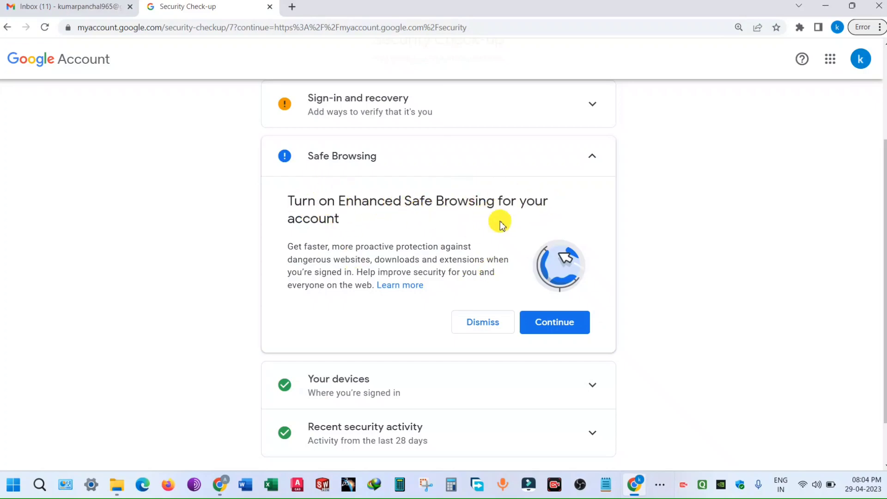
click(559, 324)
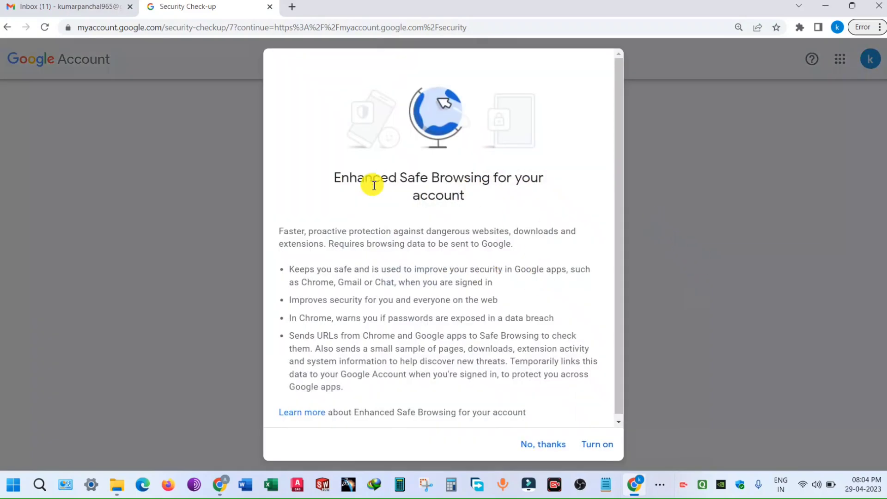
click(596, 444)
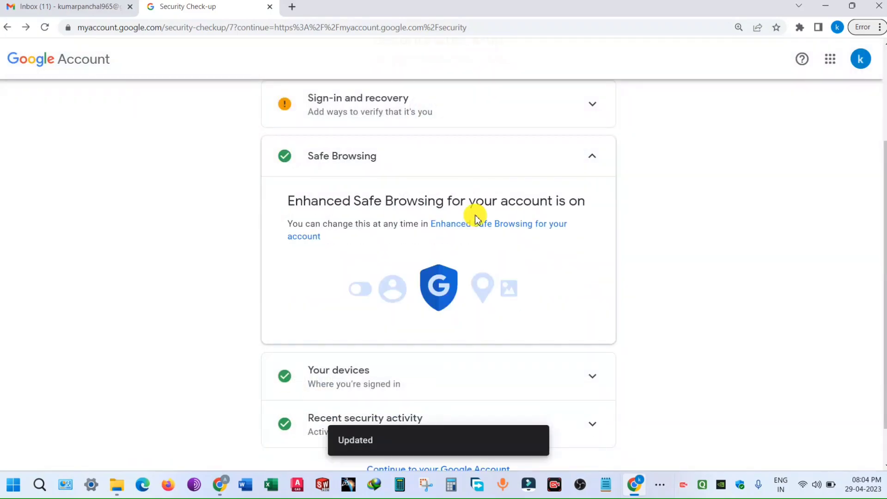
scroll(476, 217, down, 1)
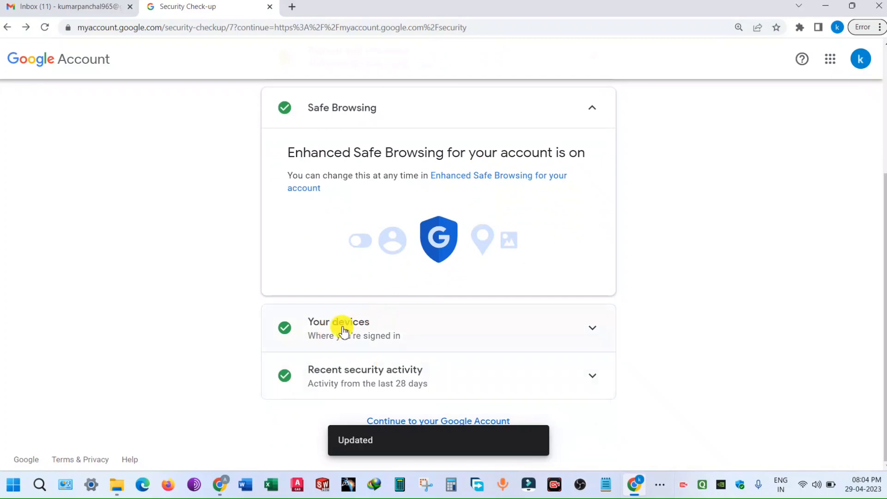
click(600, 335)
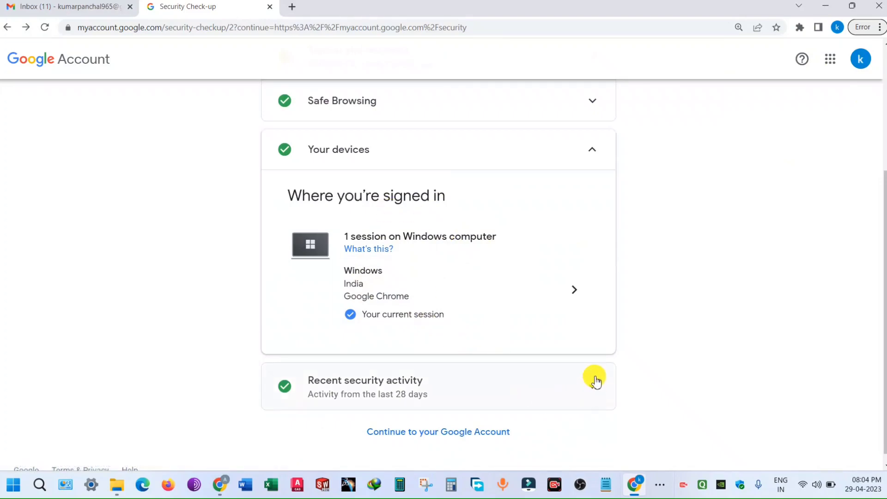
Step: Continue to the Security page and bring up the How you sign in to Google section
click(490, 440)
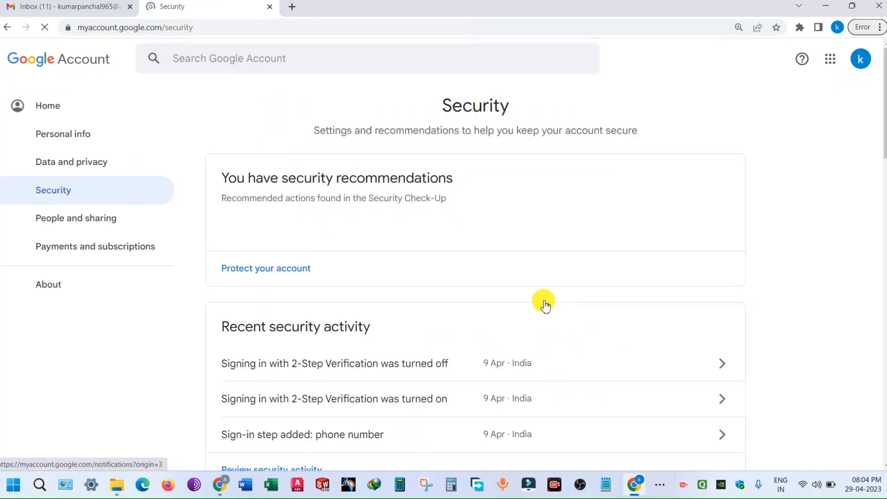
scroll(494, 259, down, 8)
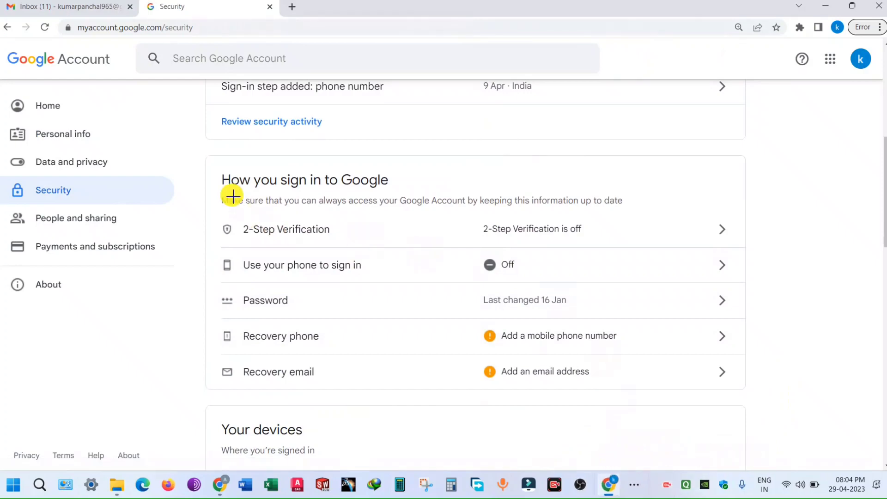
mouse_move(192, 152)
mouse_down()
mouse_move(420, 356)
mouse_move(619, 413)
mouse_move(763, 410)
mouse_move(768, 395)
mouse_move(749, 390)
mouse_move(763, 396)
mouse_up()
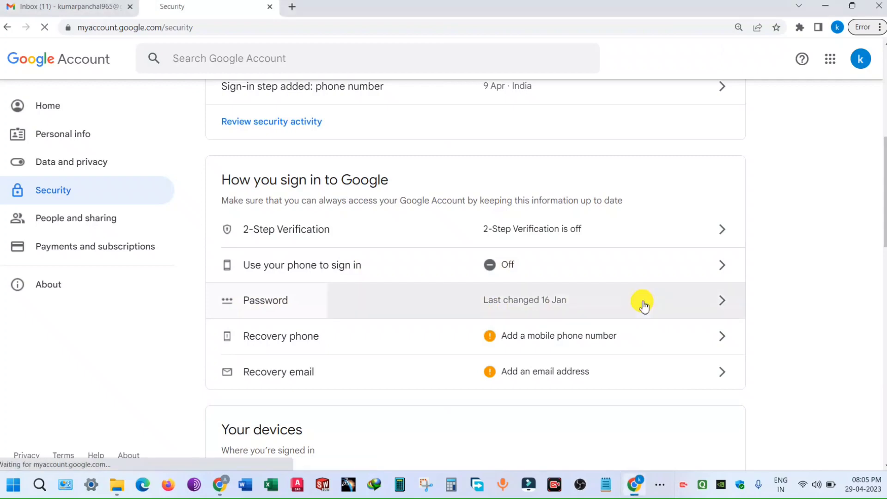
Step: Enter and confirm a new strong password on the Password page and save it
click(504, 270)
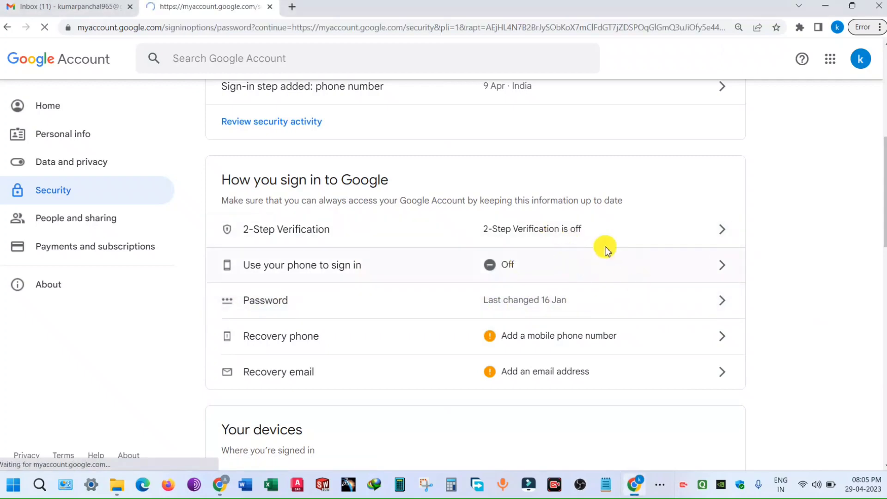
click(291, 263)
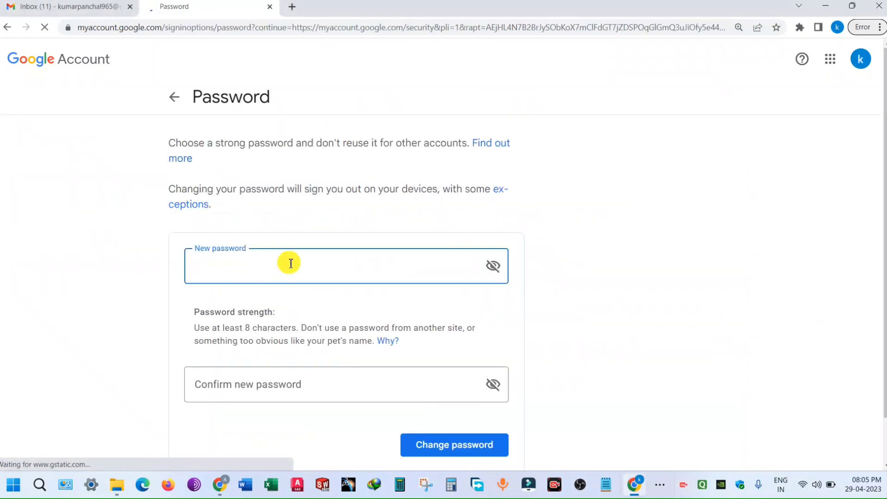
text(••)
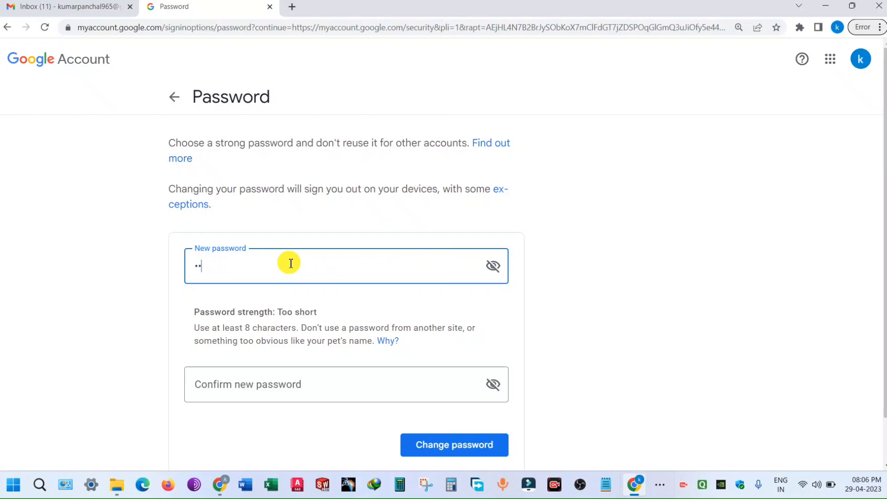
text(••••••••)
click(319, 390)
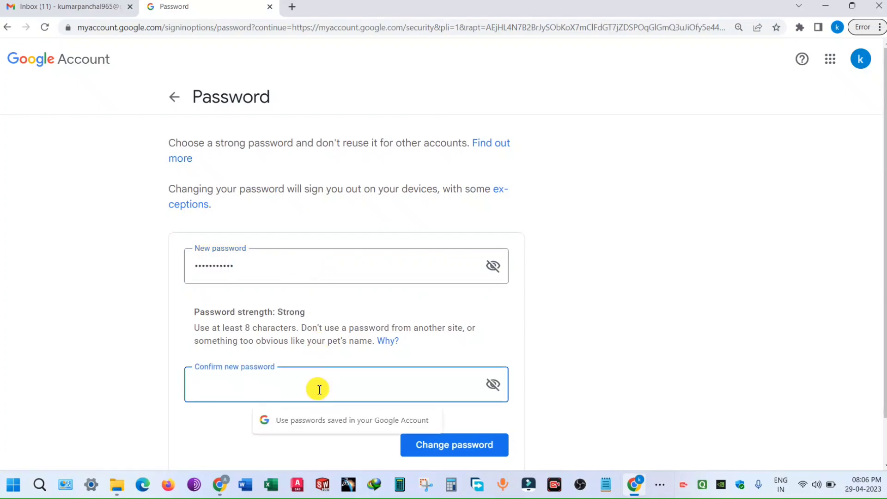
text(•••)
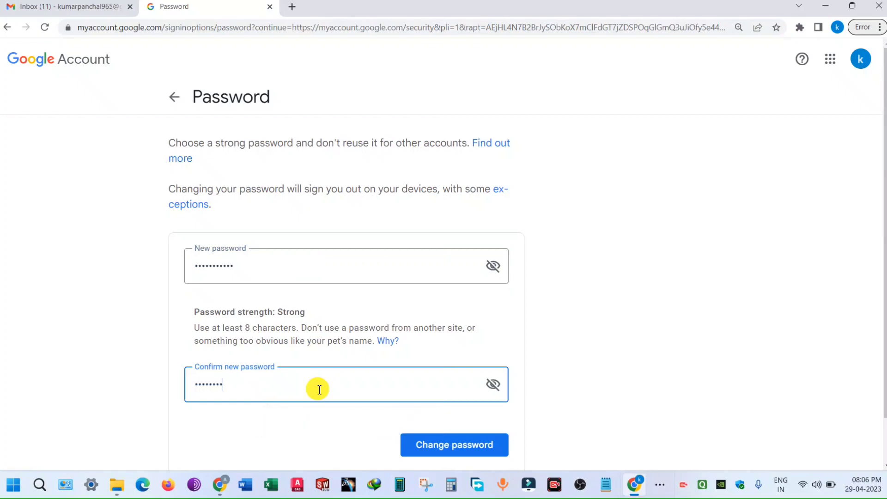
scroll(365, 362, down, 2)
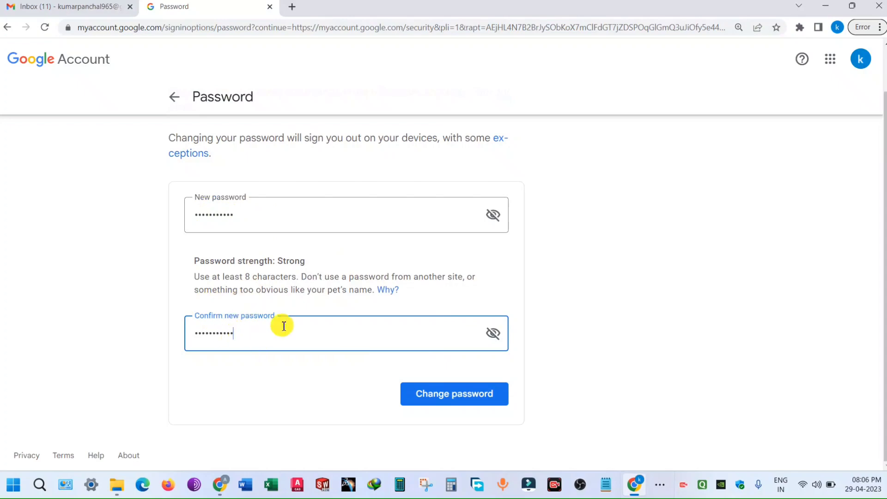
click(459, 398)
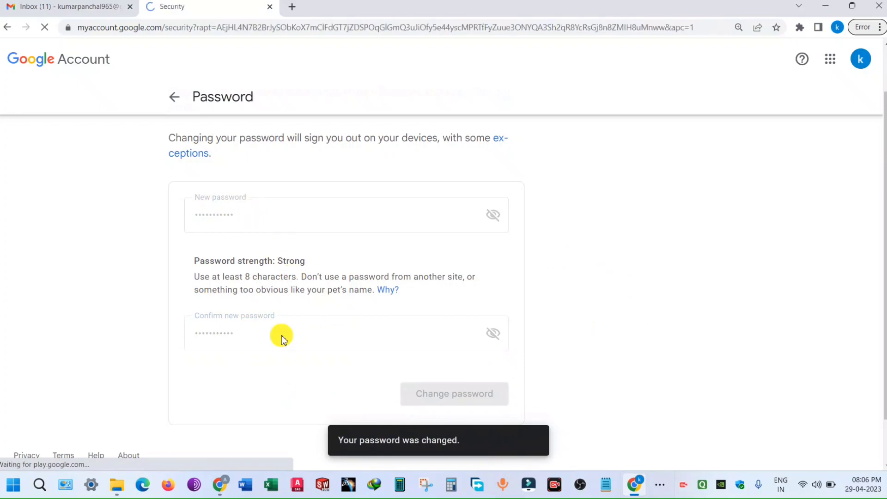
scroll(595, 282, down, 6)
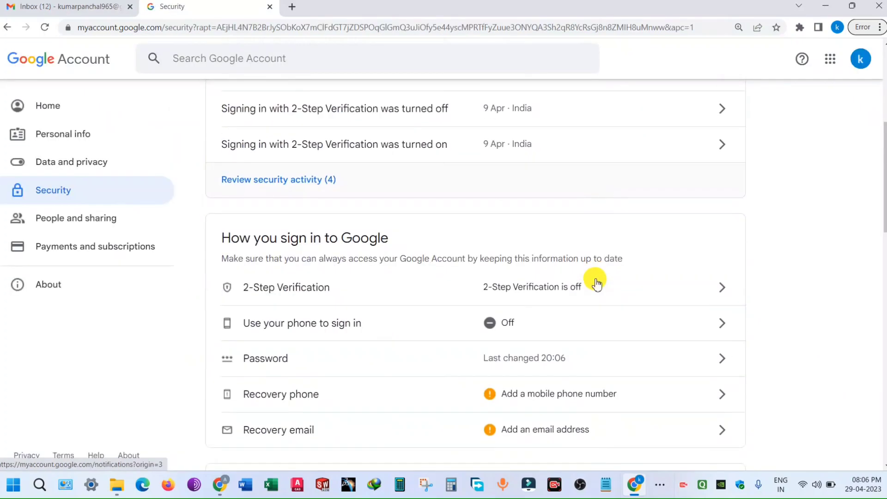
scroll(596, 283, down, 1)
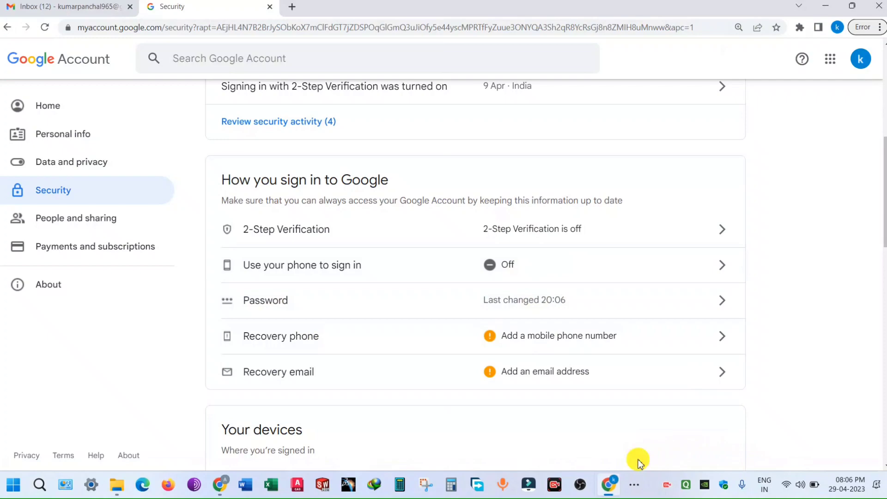
mouse_move(210, 287)
mouse_down()
mouse_move(566, 331)
mouse_move(741, 322)
mouse_up()
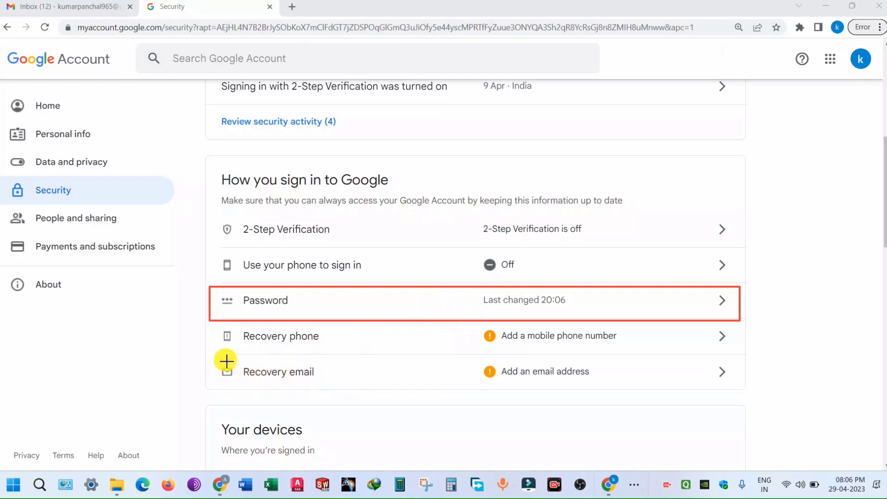
mouse_move(212, 358)
mouse_down()
mouse_move(281, 390)
mouse_move(743, 380)
mouse_up()
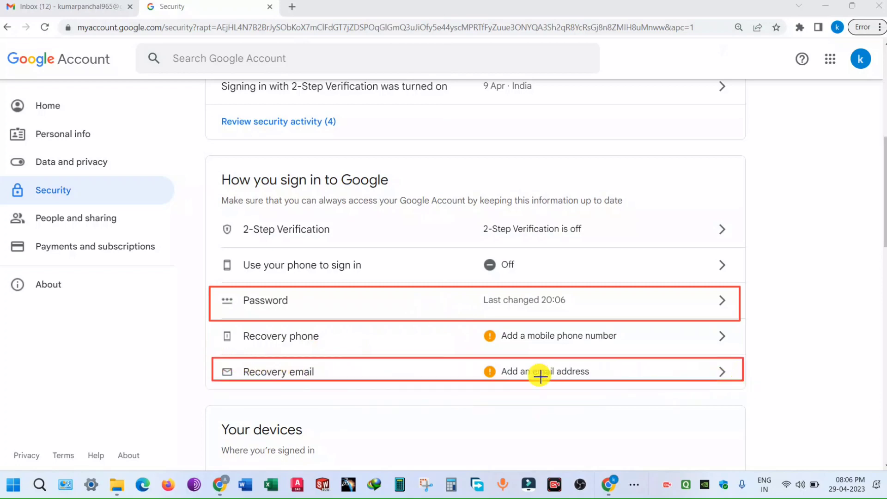
key(Escape)
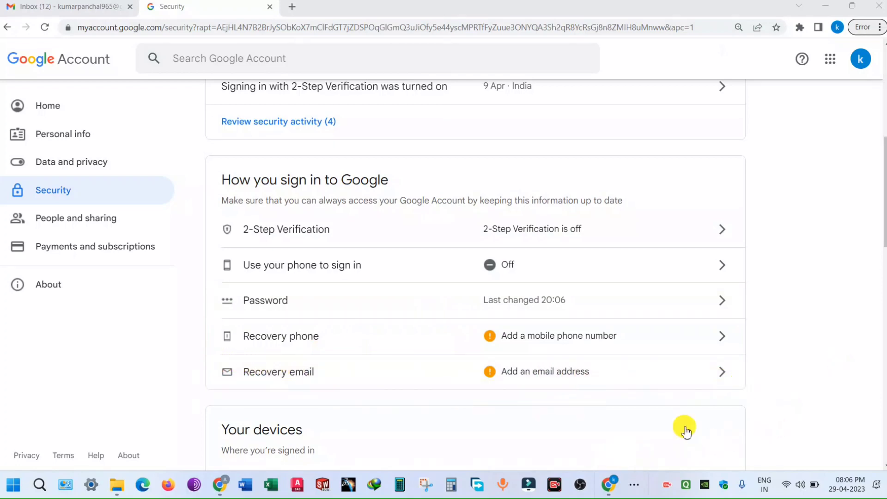
click(498, 379)
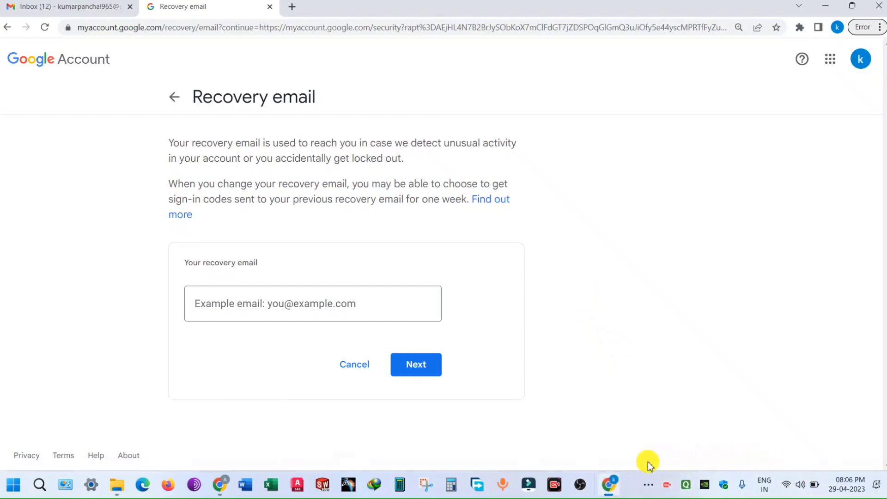
Step: Outline the empty Recovery email page sections and open the account avatar's details panel
mouse_move(160, 132)
mouse_down()
mouse_move(347, 172)
mouse_move(531, 170)
mouse_up()
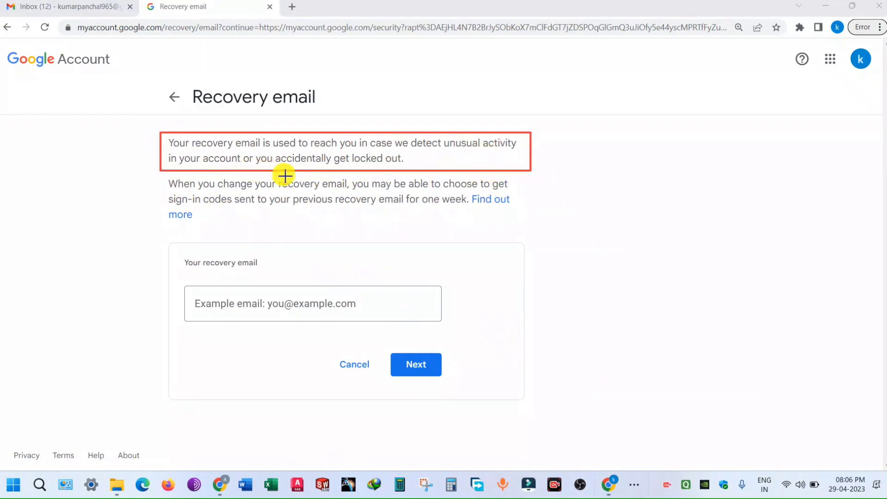
mouse_move(164, 174)
mouse_down()
mouse_move(175, 199)
mouse_move(394, 234)
mouse_move(523, 228)
mouse_up()
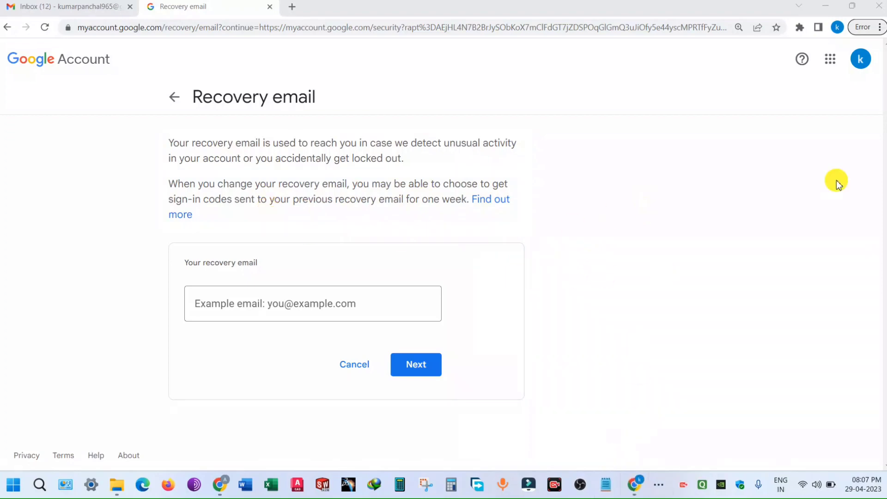
click(860, 59)
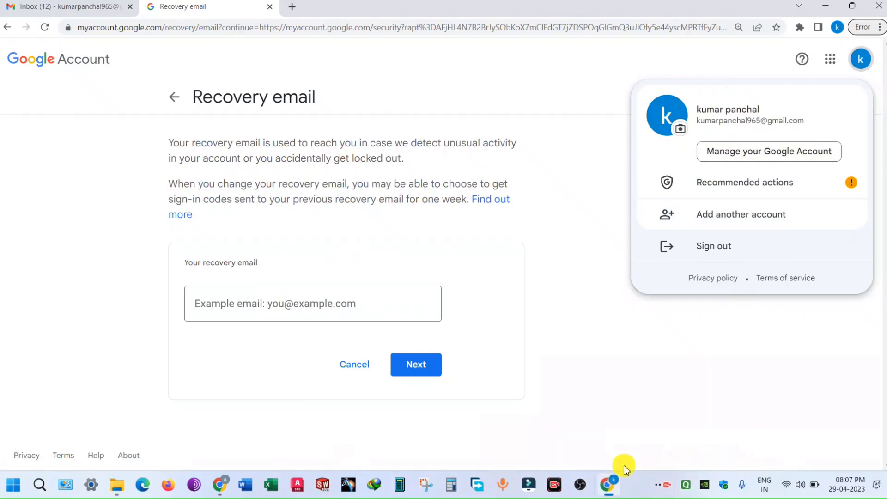
Step: Check the account's address in the account panel, then type a recovery email address into Your recovery email
mouse_move(820, 105)
mouse_down()
mouse_move(810, 133)
mouse_move(756, 137)
mouse_up()
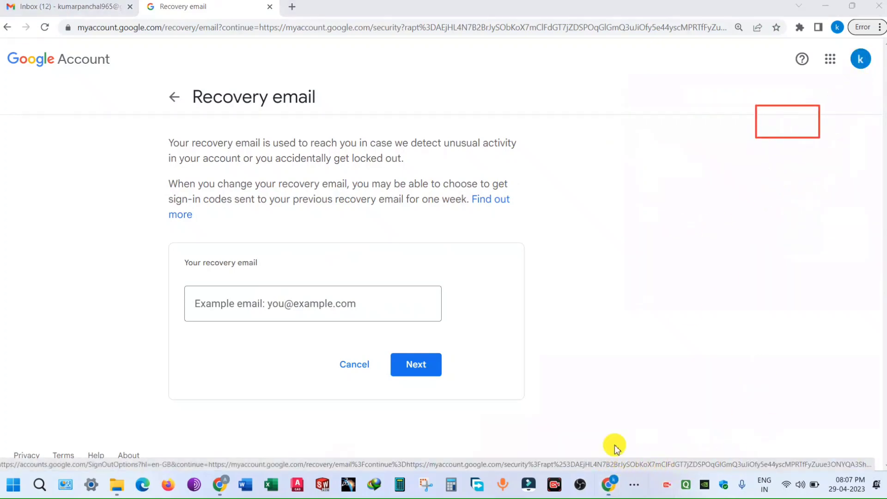
click(860, 60)
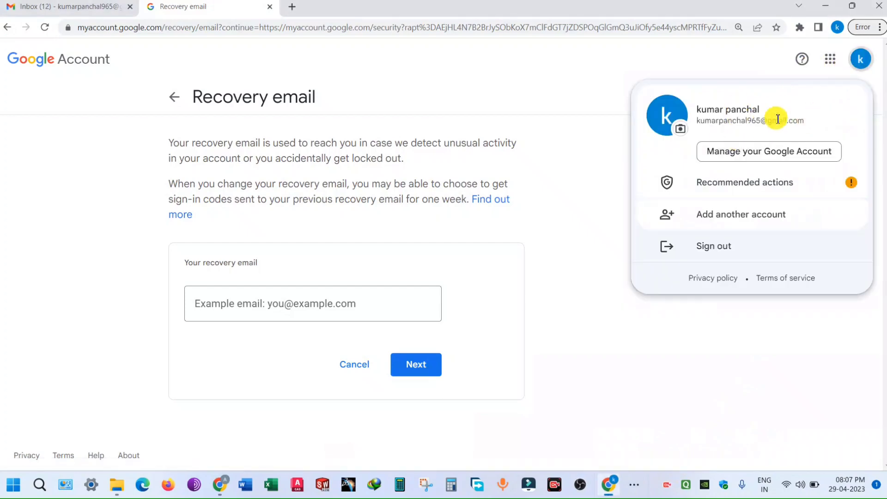
drag(804, 121, 749, 122)
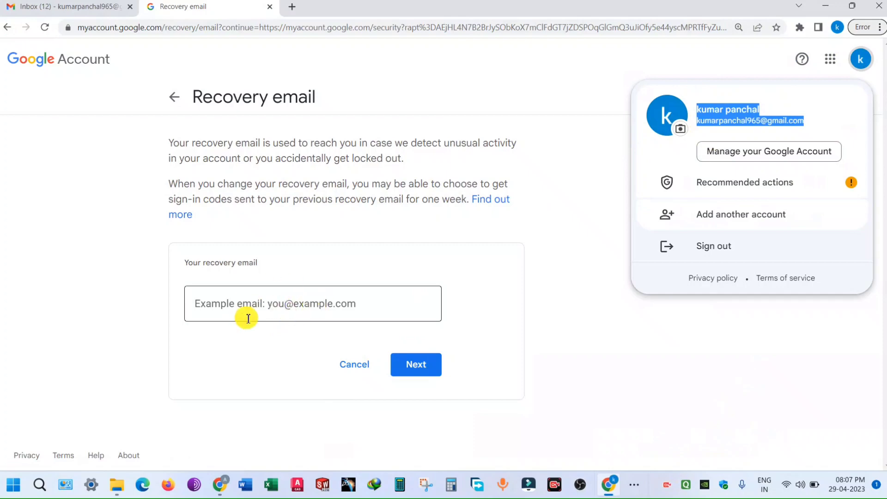
click(592, 335)
click(286, 303)
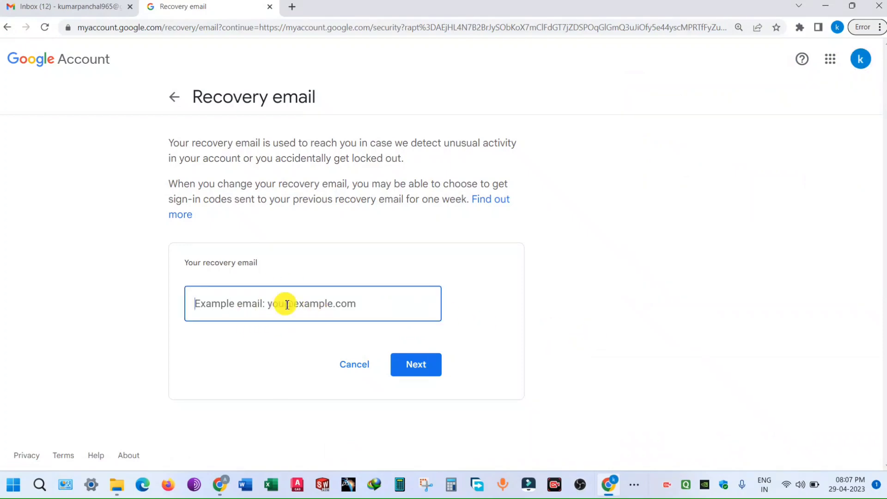
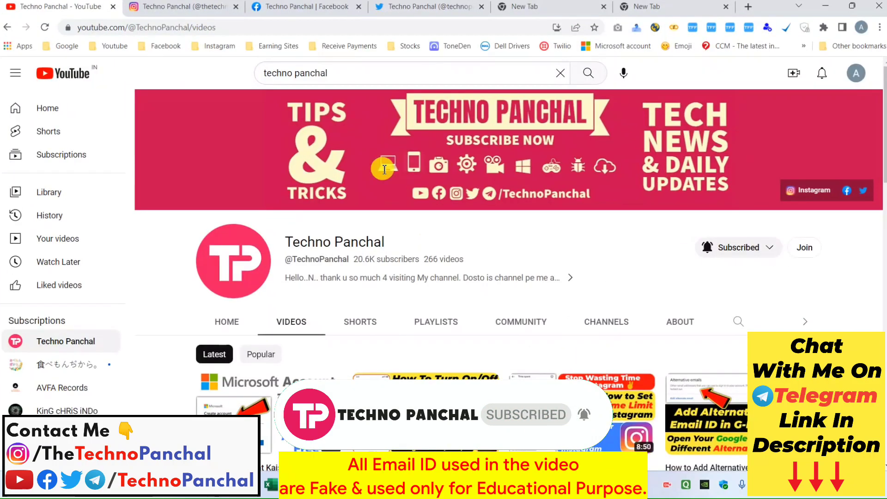
Step: Search the web for 'gmail' from the blank new Chrome tab
click(565, 3)
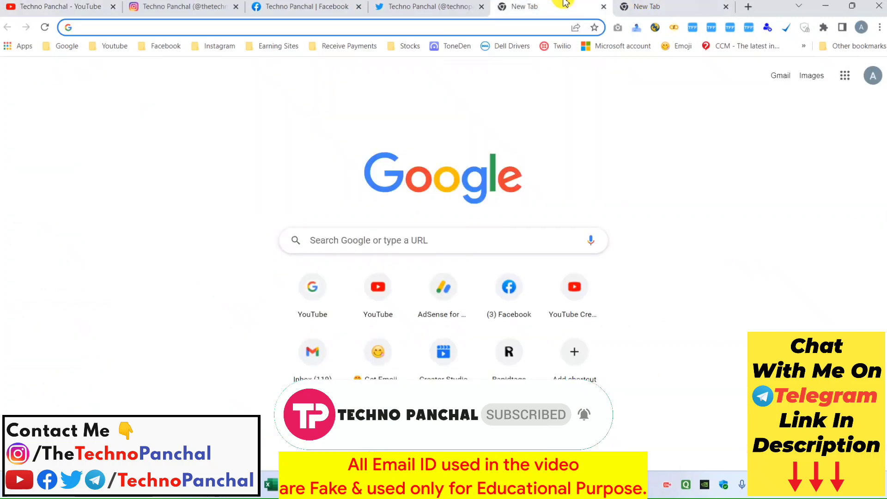
text(em)
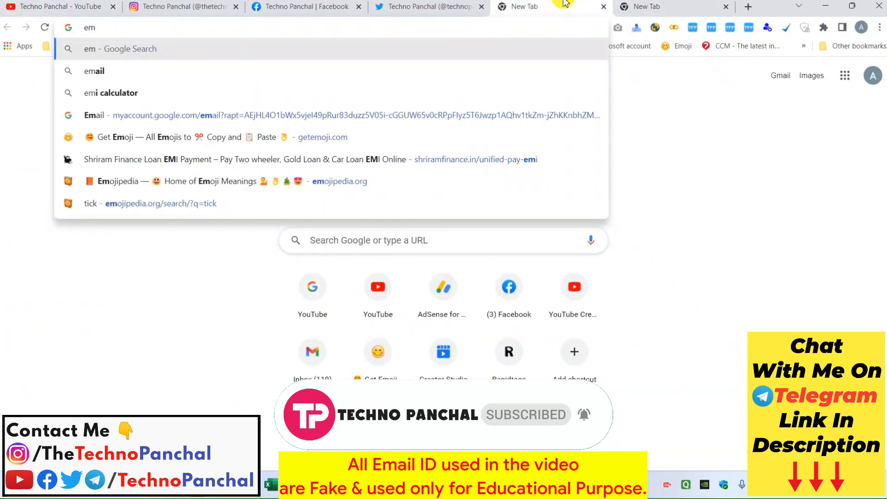
key(BackSpace)
key(BackSpace)
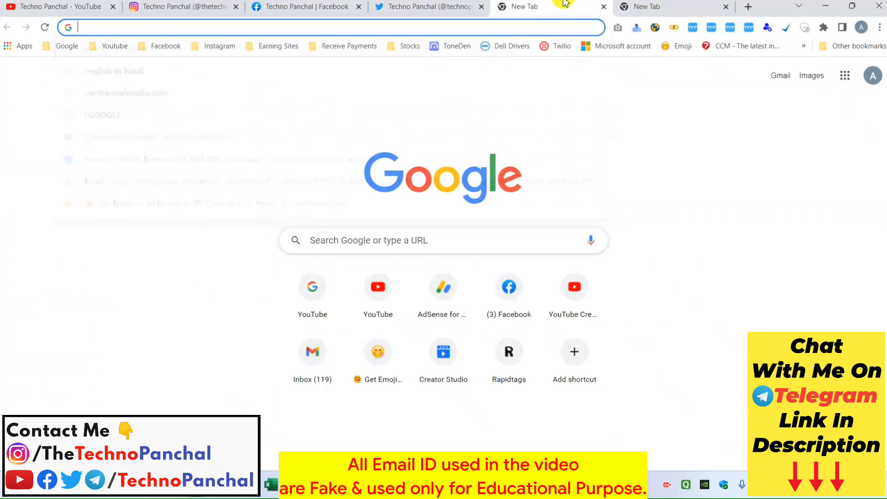
text(gmail)
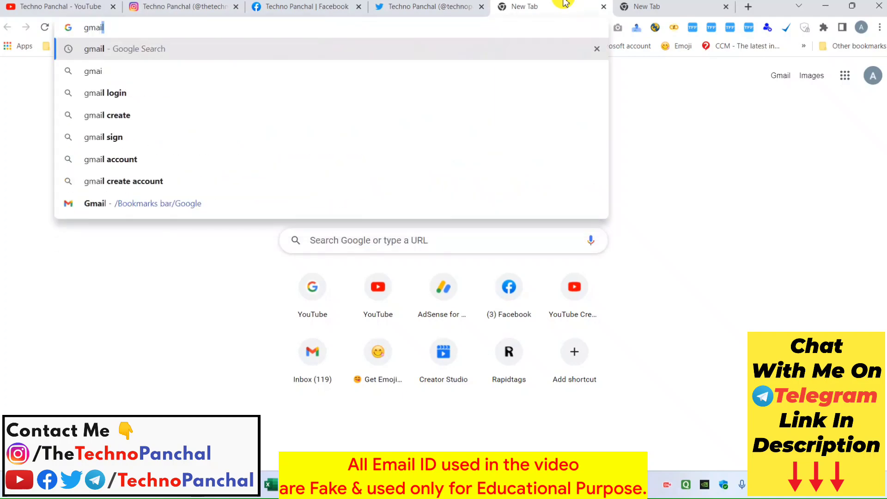
key(Return)
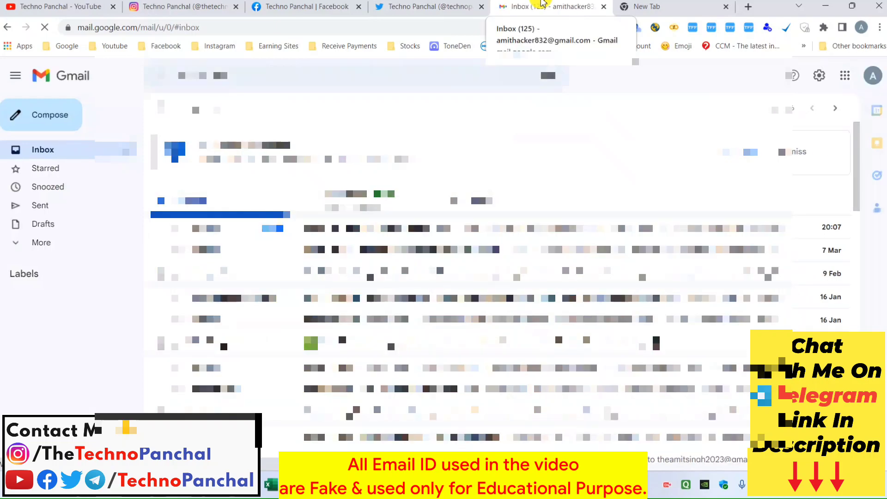
Step: Enter and submit the six-digit code in the Verify your recovery email dialog's Verification code field
click(60, 6)
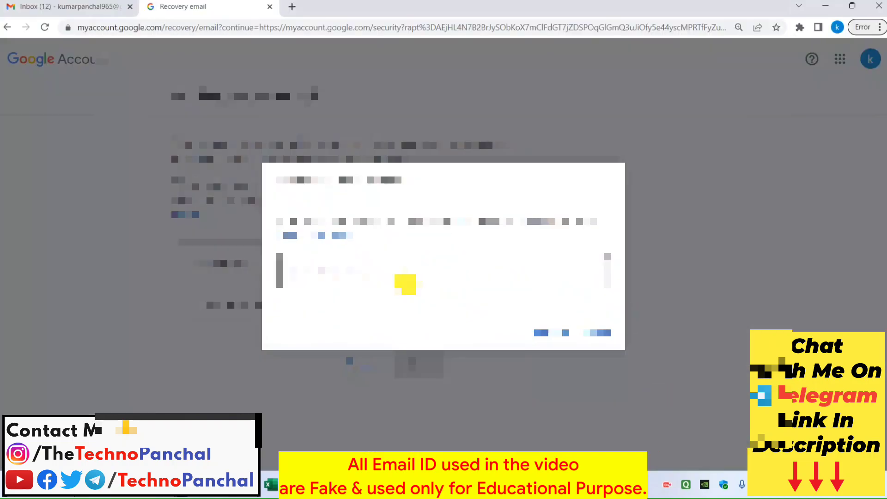
click(405, 284)
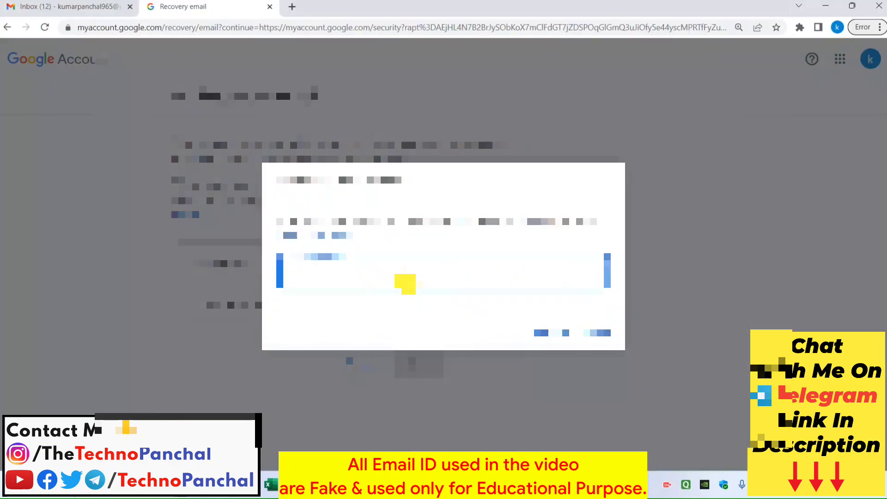
key(Return)
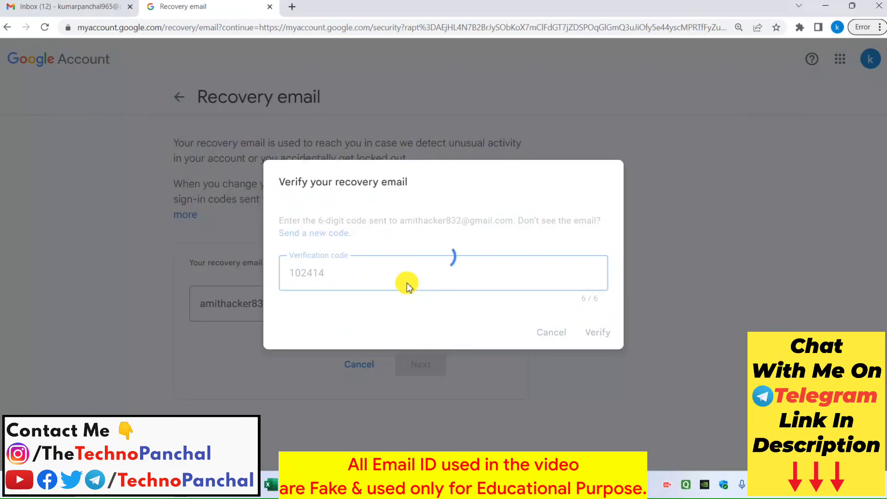
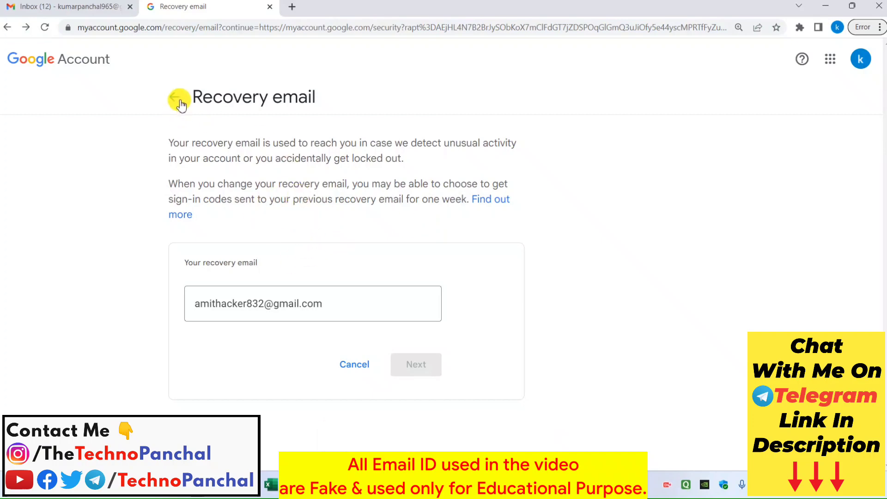
Step: Go back from the verified Recovery email page to the Security settings page
click(174, 97)
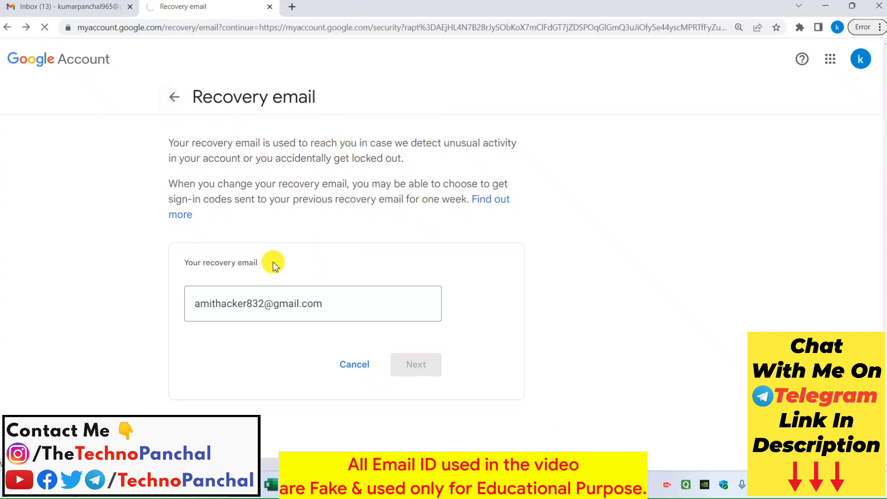
Step: Scroll to 'How you sign in to Google', where the new recovery email is listed
scroll(358, 226, down, 7)
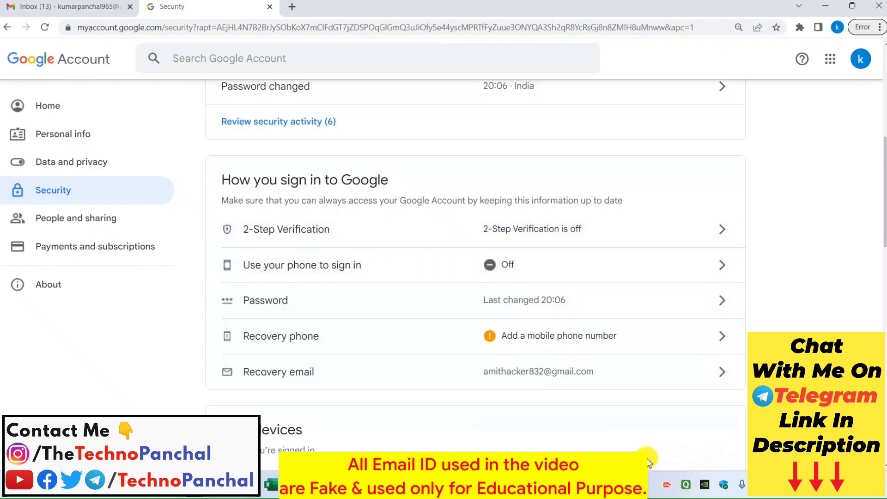
mouse_move(217, 252)
mouse_down()
mouse_move(536, 297)
mouse_move(742, 281)
mouse_up()
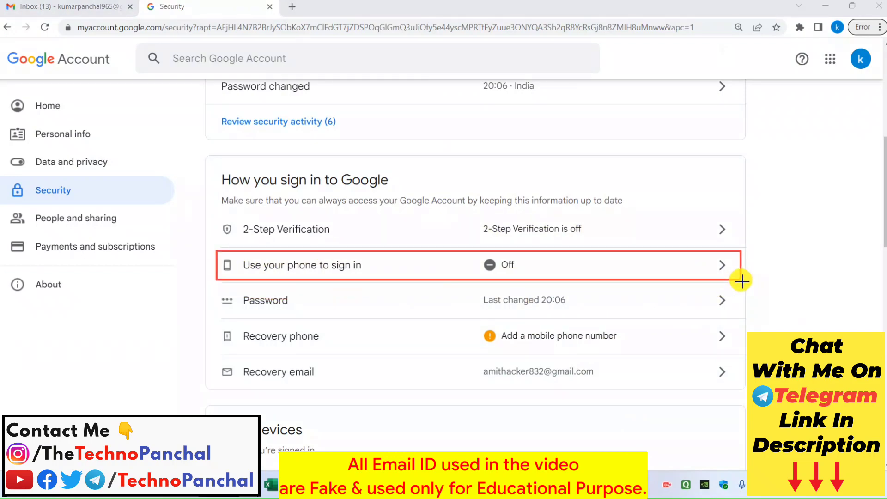
mouse_move(481, 256)
mouse_down()
mouse_move(533, 279)
mouse_move(527, 276)
mouse_up()
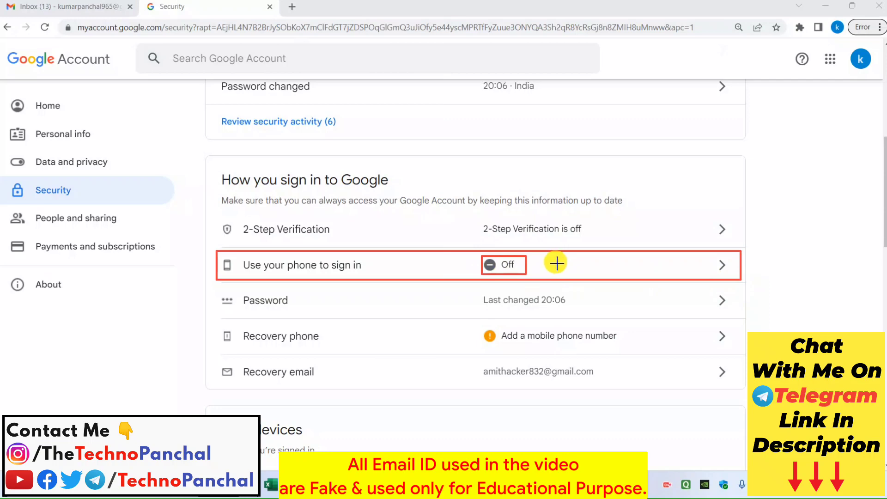
key(Escape)
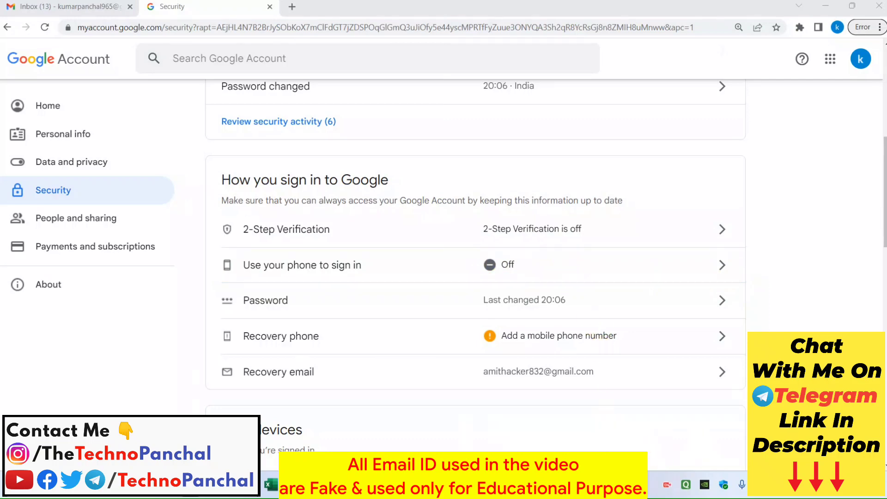
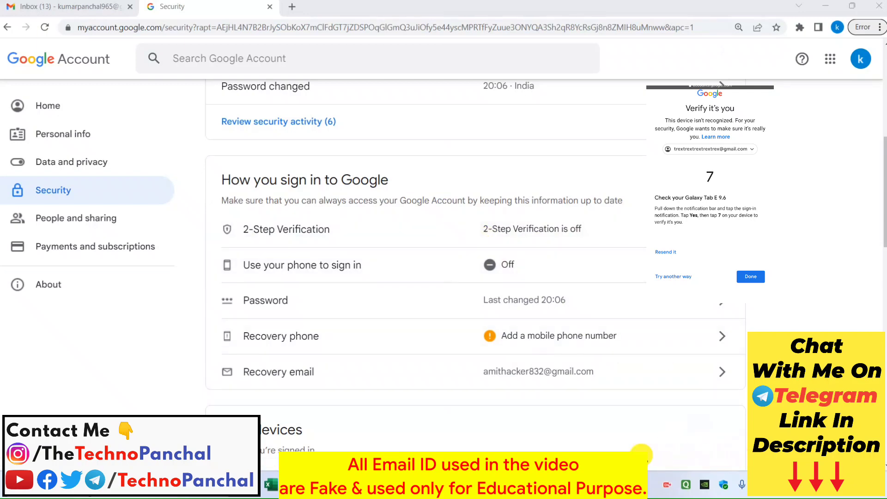
Step: Highlight the sign-in option rows on the Security overview to review them
drag(219, 252, 436, 279)
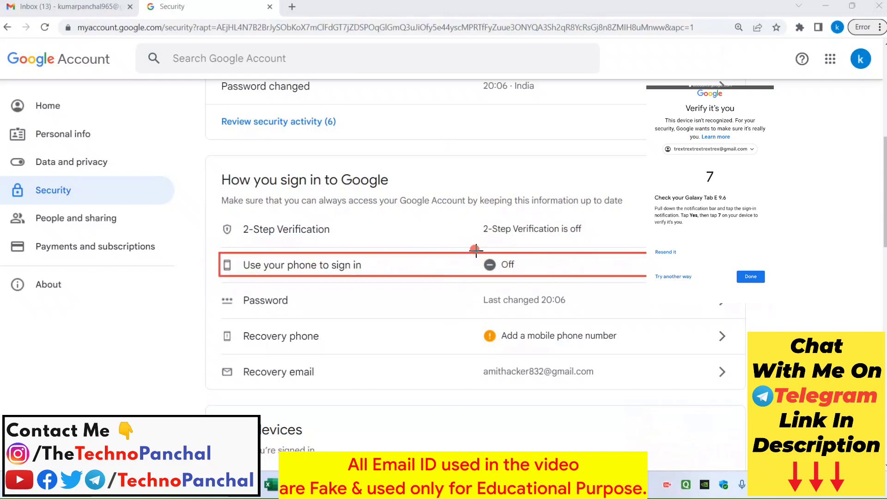
drag(474, 249, 533, 282)
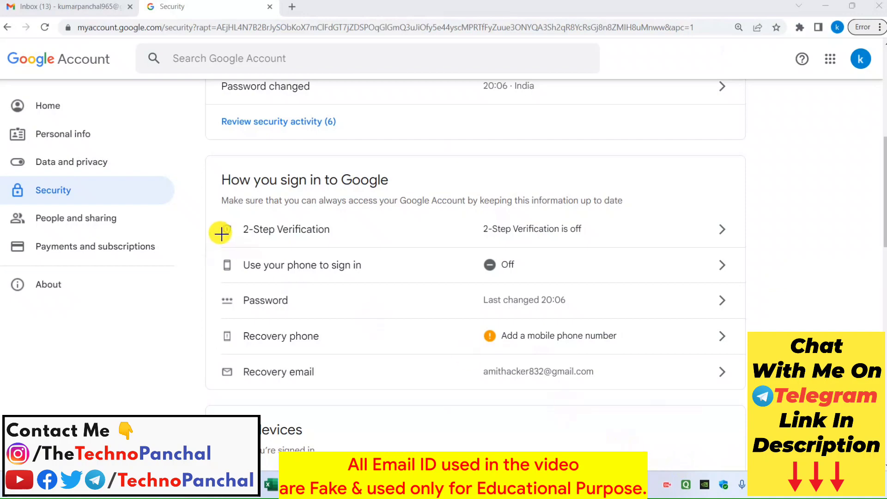
mouse_move(210, 252)
mouse_down()
mouse_move(413, 287)
mouse_move(739, 281)
mouse_up()
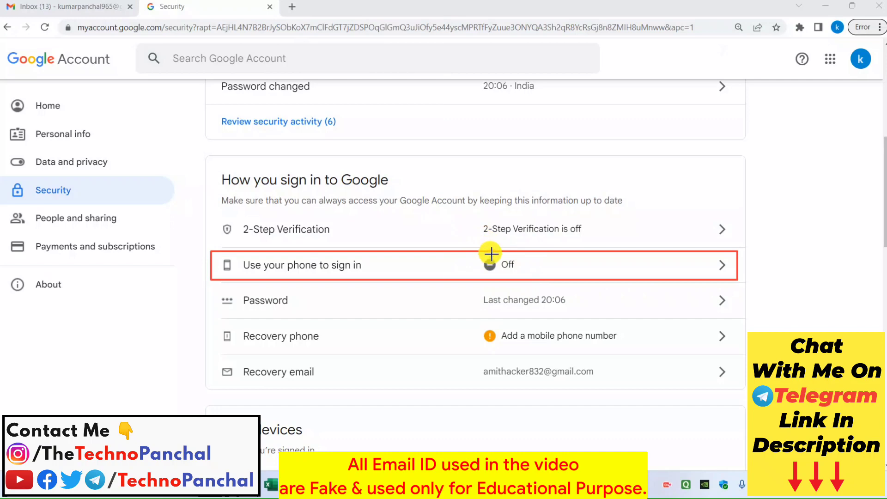
drag(480, 244, 530, 285)
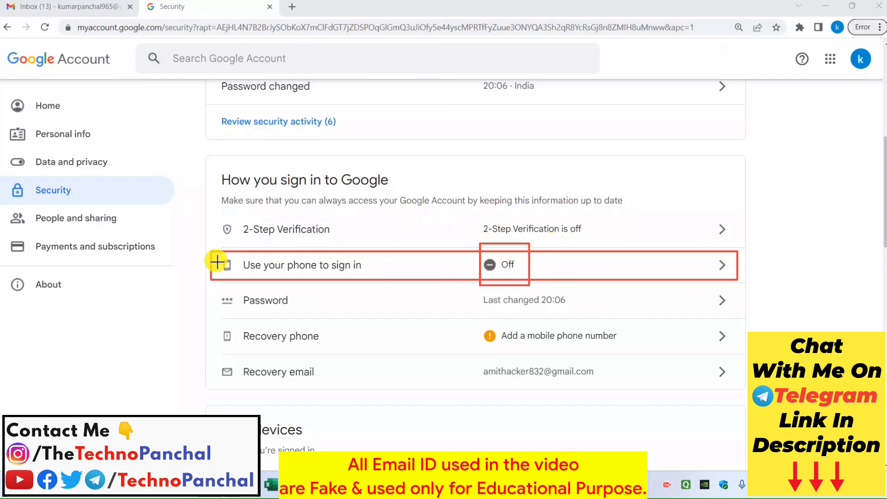
mouse_move(214, 254)
mouse_down()
mouse_move(451, 273)
mouse_move(739, 275)
mouse_up()
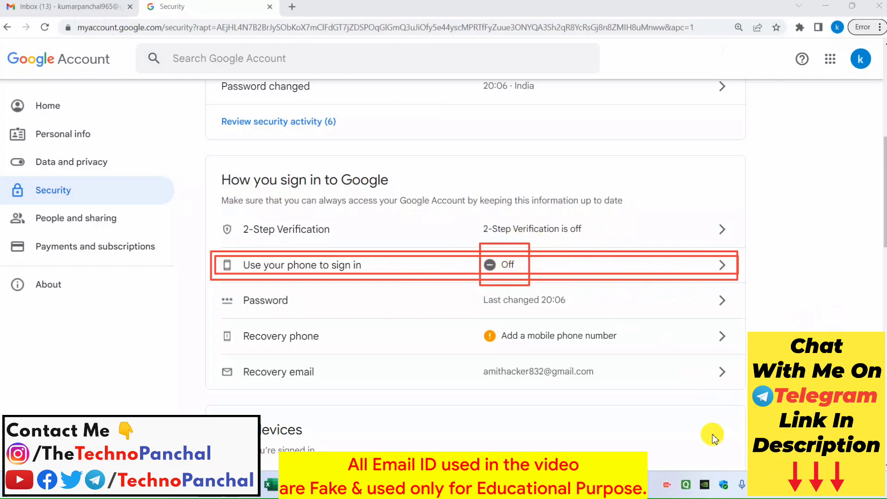
key(Escape)
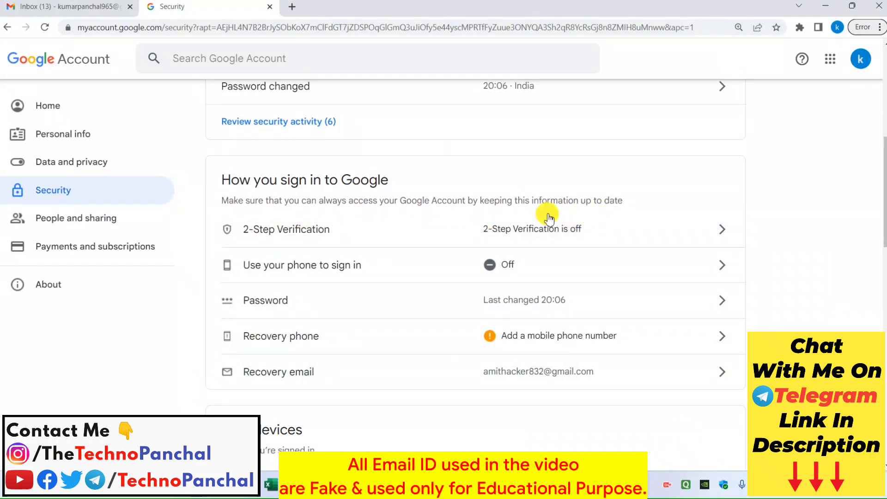
Step: Open the Recovery phone page and highlight its explanatory text
click(601, 340)
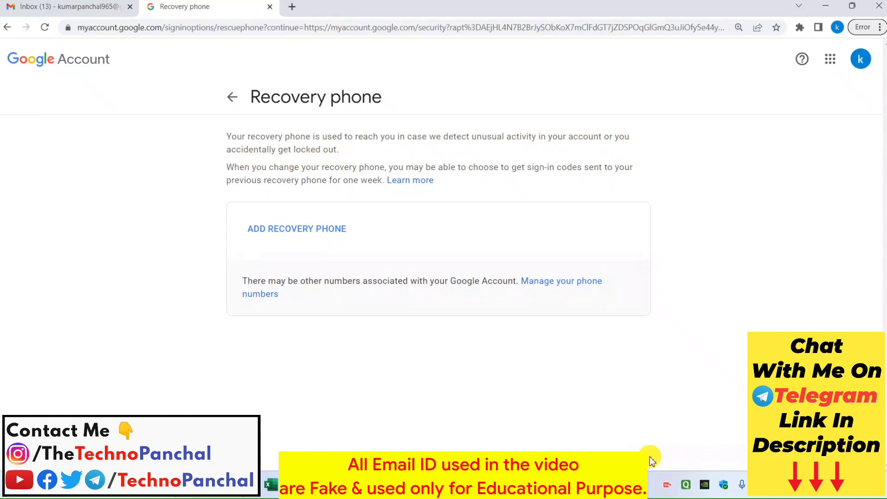
mouse_move(220, 125)
mouse_down()
mouse_move(290, 174)
mouse_move(652, 197)
mouse_up()
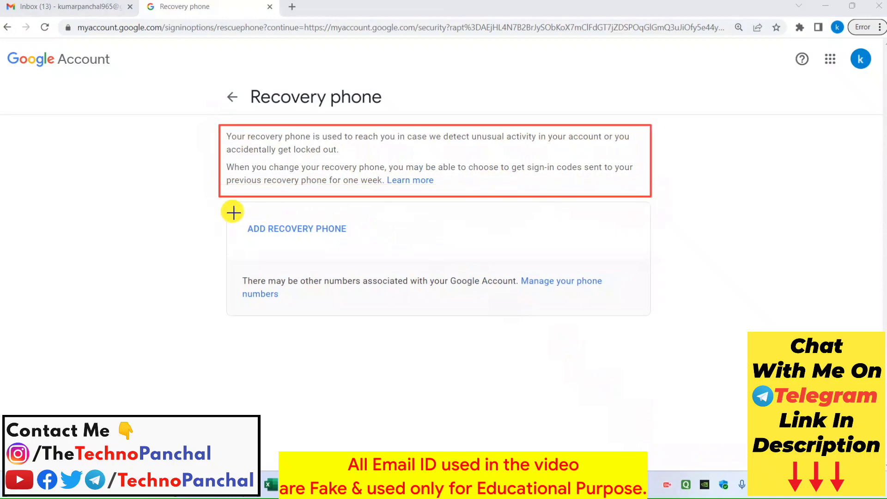
mouse_move(229, 209)
mouse_down()
mouse_move(319, 252)
mouse_move(378, 246)
mouse_up()
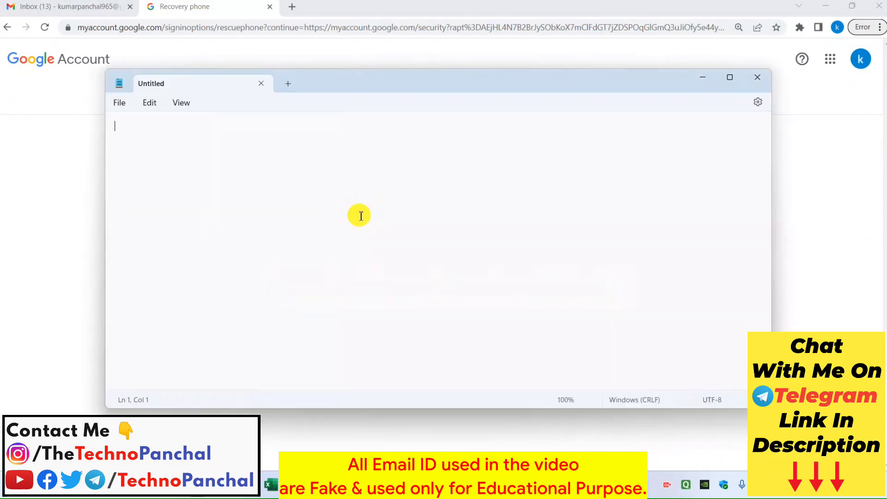
Step: Type a sample phone number in Notepad, select it, and close the note without saving
text(980000000000)
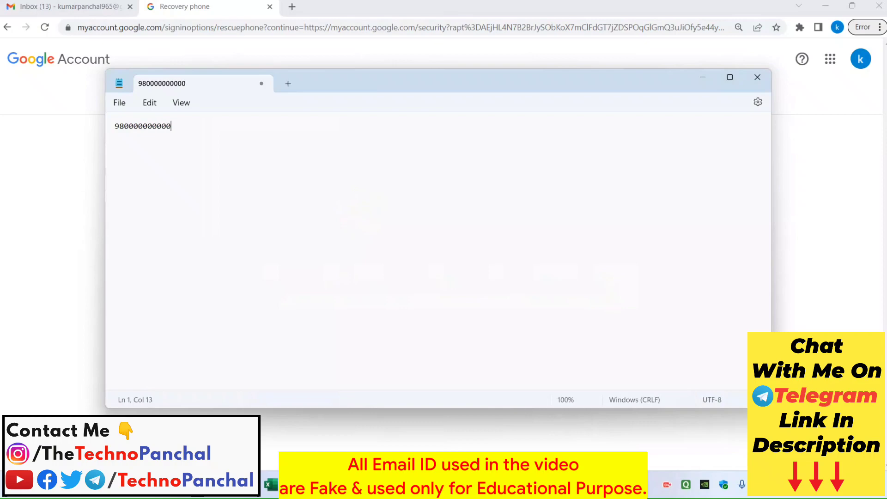
drag(177, 127, 110, 128)
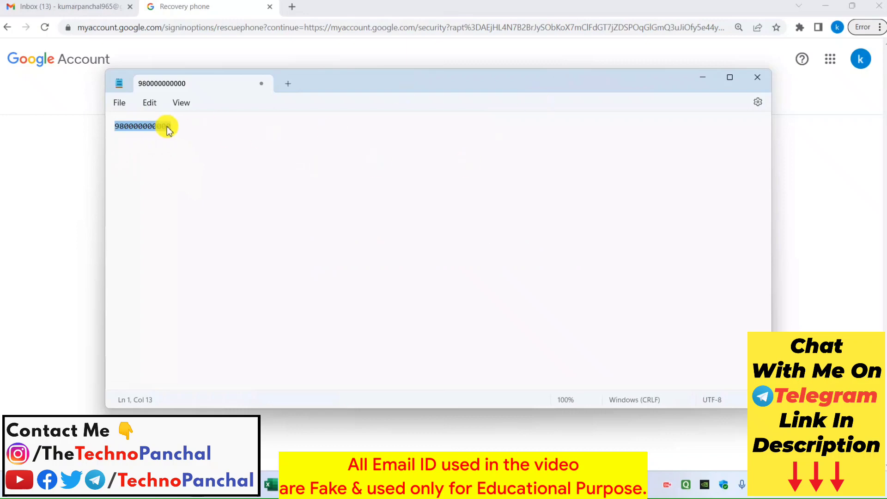
click(757, 77)
click(441, 271)
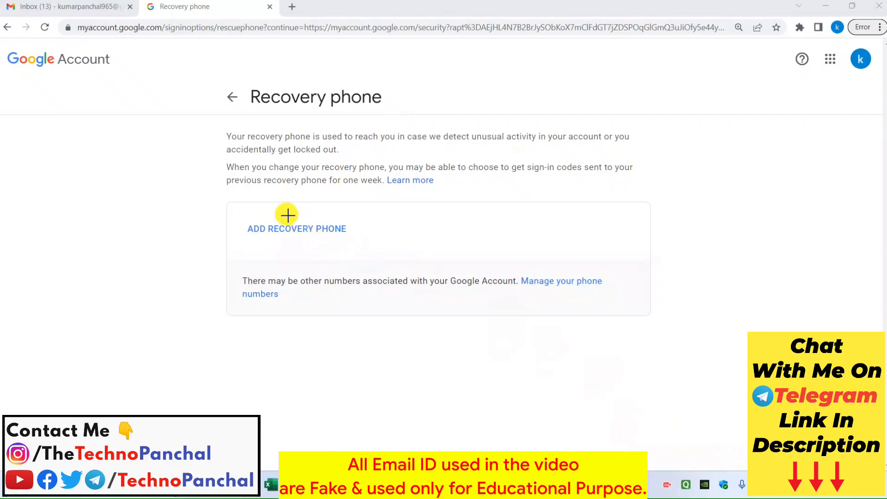
mouse_move(245, 202)
mouse_down()
mouse_move(264, 271)
mouse_move(644, 322)
mouse_up()
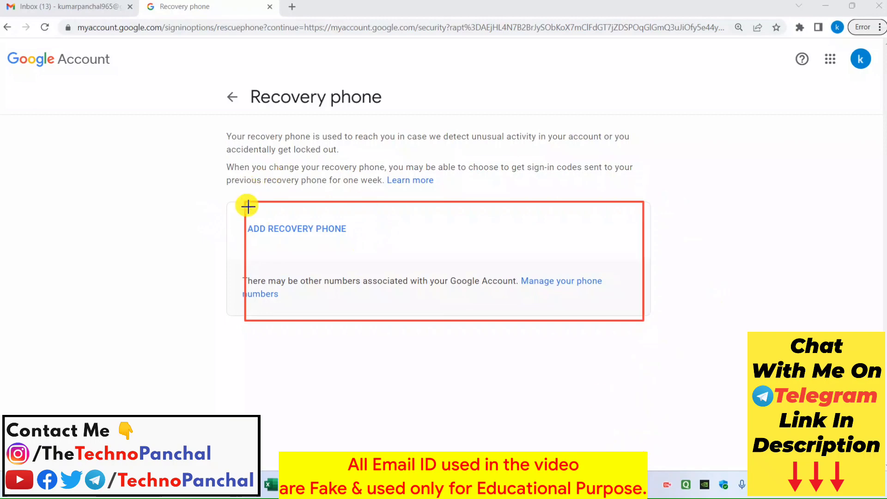
drag(232, 212, 374, 248)
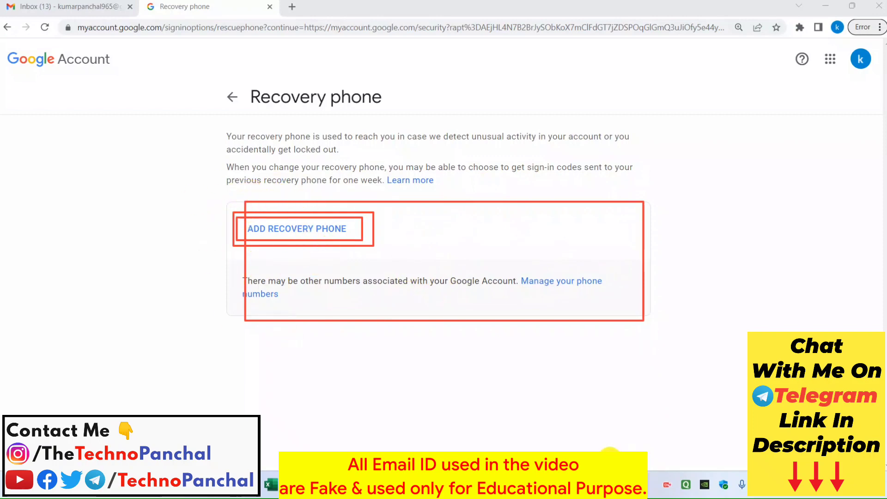
Step: Enter and save a recovery phone number, then return to the account Home page
click(280, 229)
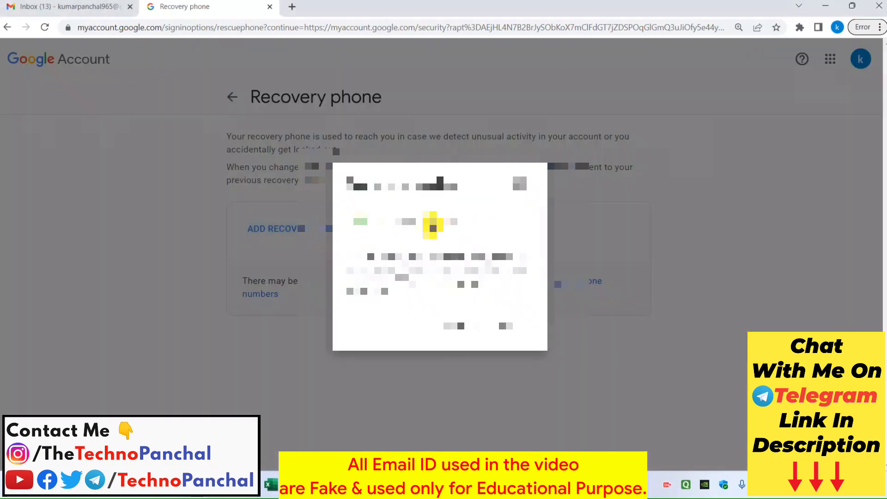
click(433, 226)
text(876543210)
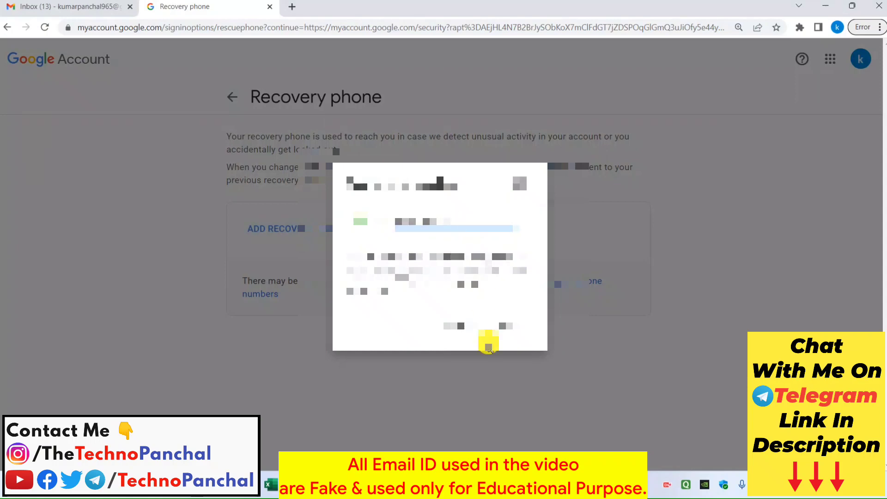
click(510, 326)
click(498, 305)
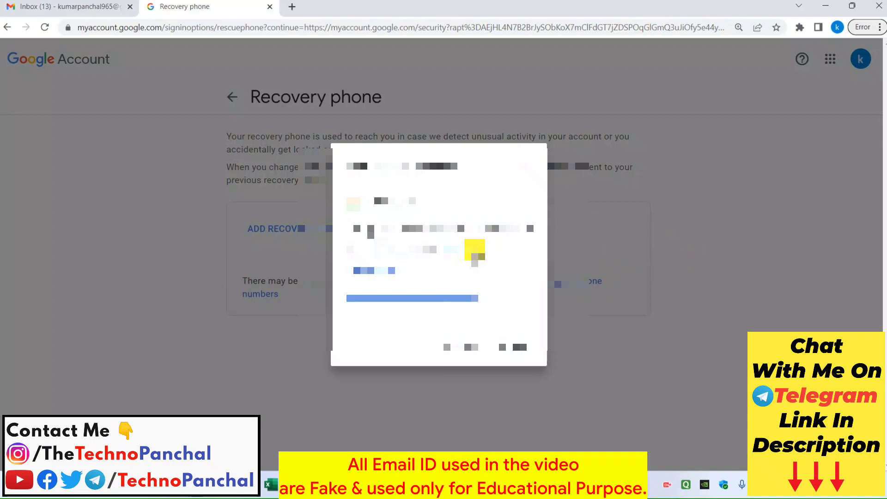
key(Return)
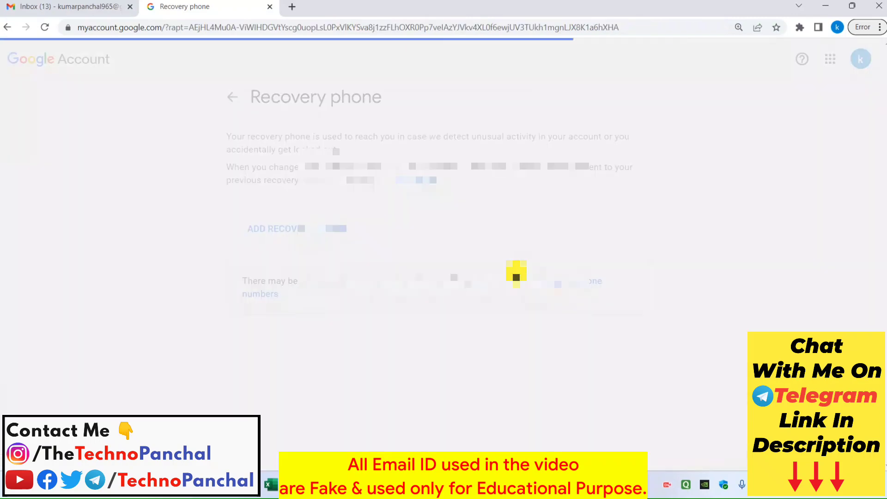
scroll(457, 233, down, 7)
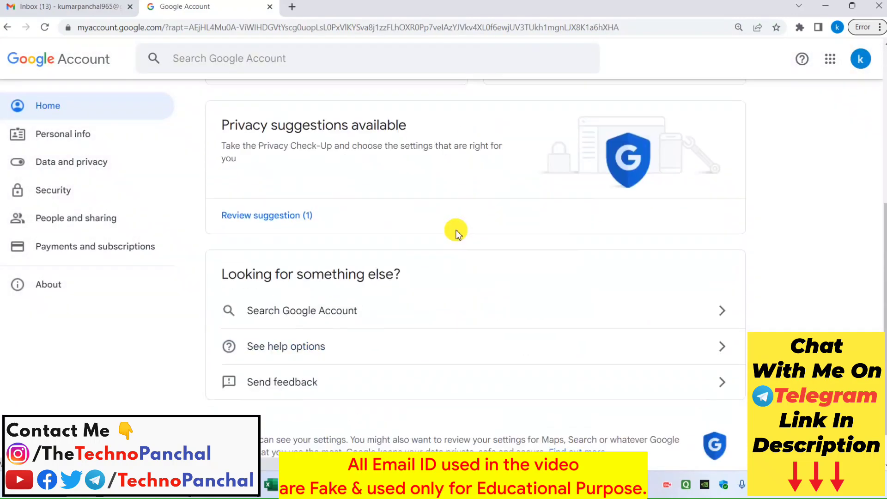
Step: Go to Security and open 2-Step Verification under 'How you sign in to Google'
scroll(457, 233, up, 7)
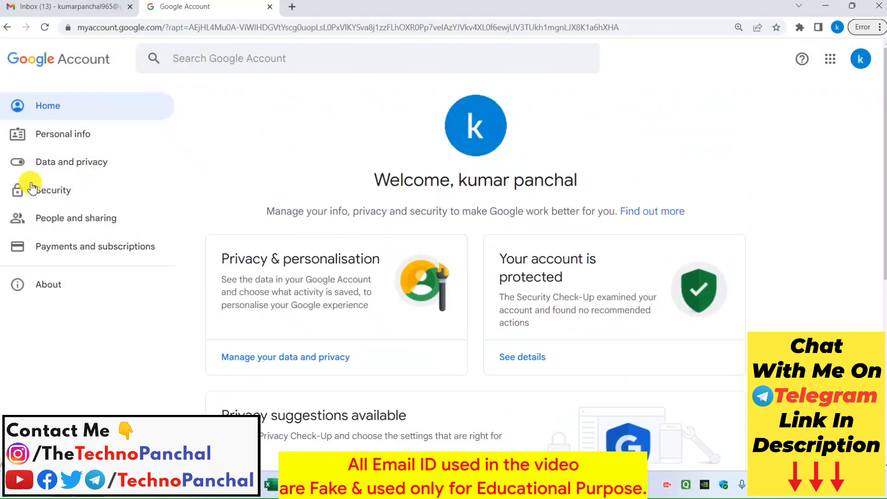
click(25, 189)
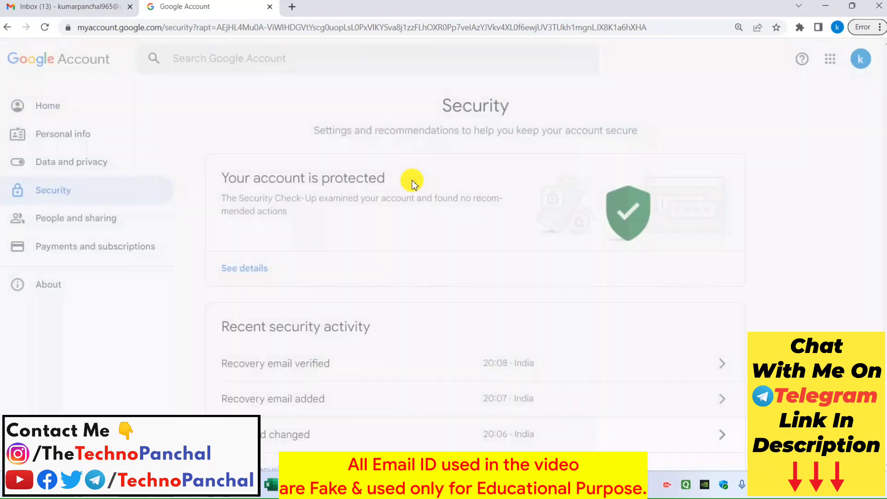
scroll(414, 185, down, 8)
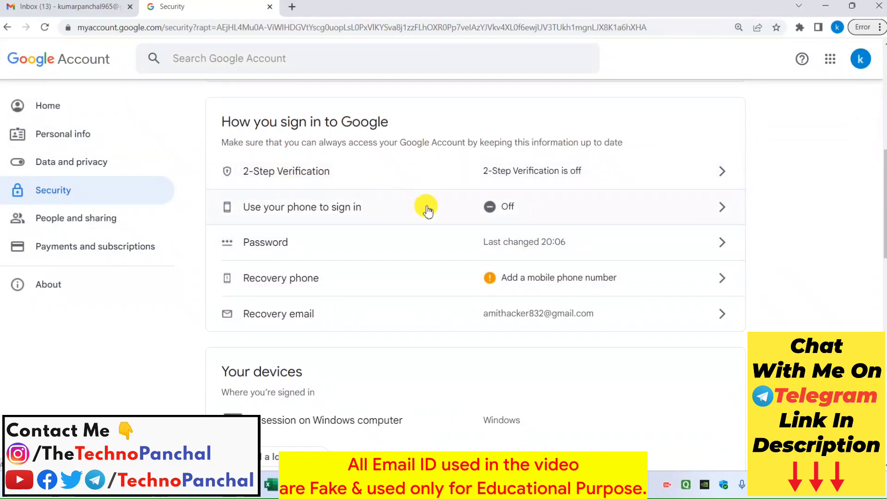
click(577, 170)
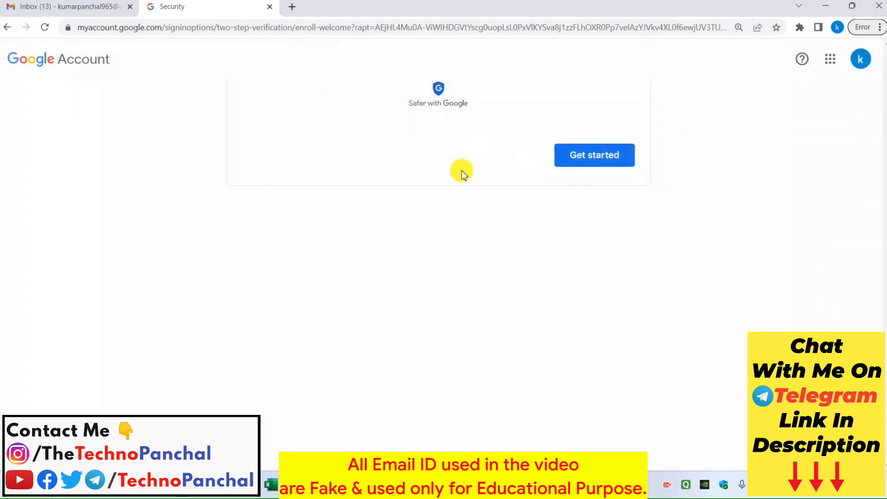
Step: Start 2-Step Verification setup, choose India, and submit the phone number for text-message codes
scroll(514, 231, down, 3)
scroll(508, 236, up, 3)
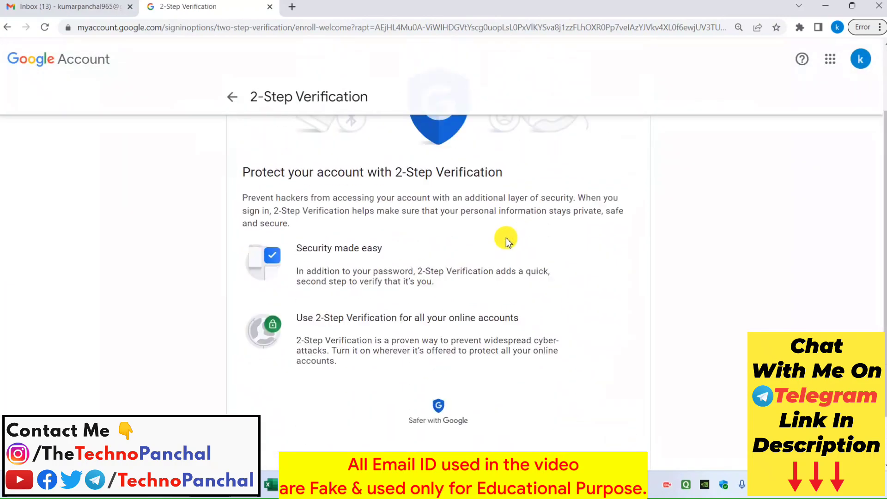
scroll(518, 258, down, 3)
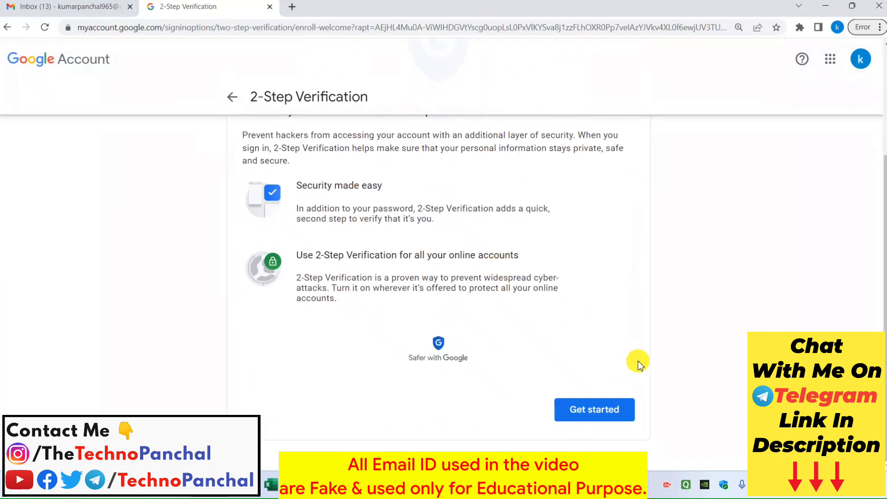
click(598, 410)
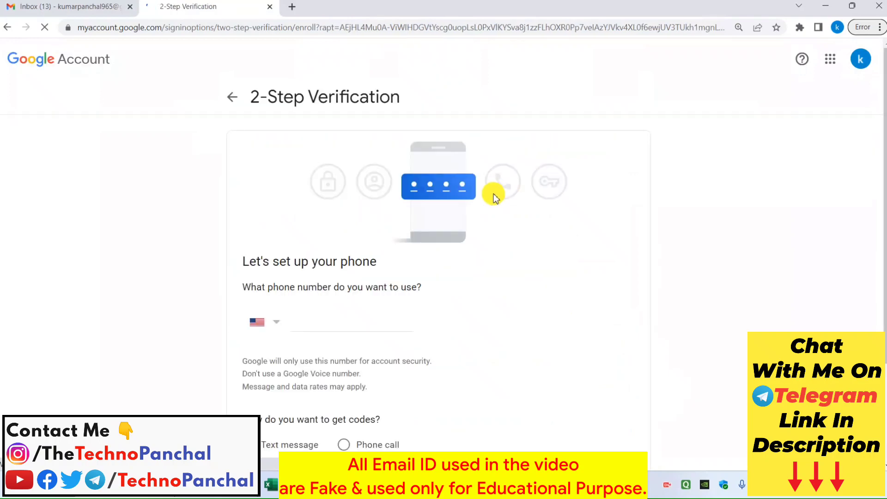
click(281, 268)
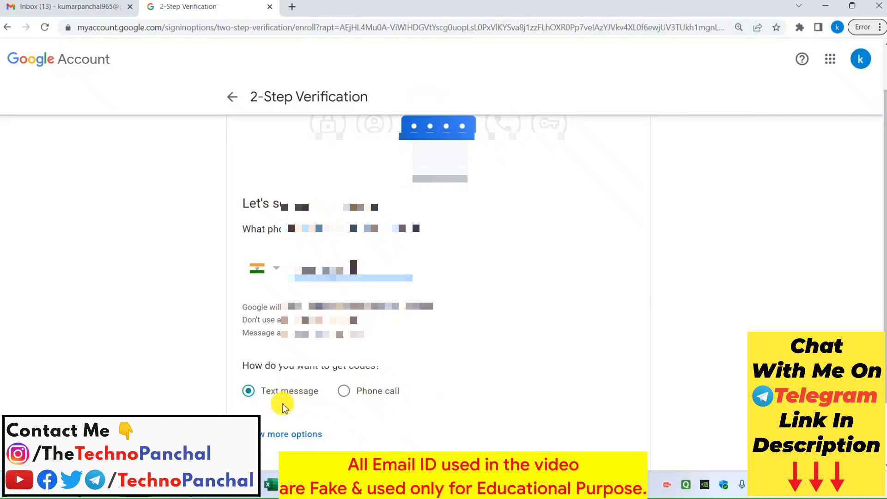
scroll(287, 406, down, 1)
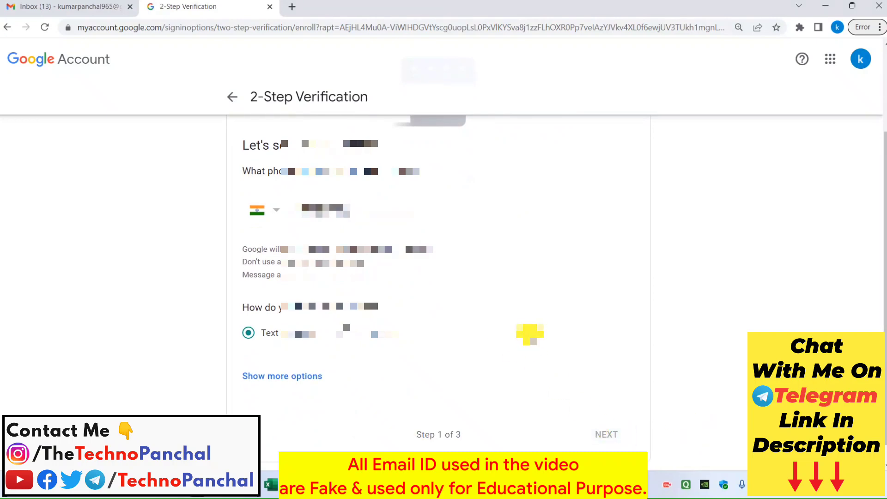
key(Return)
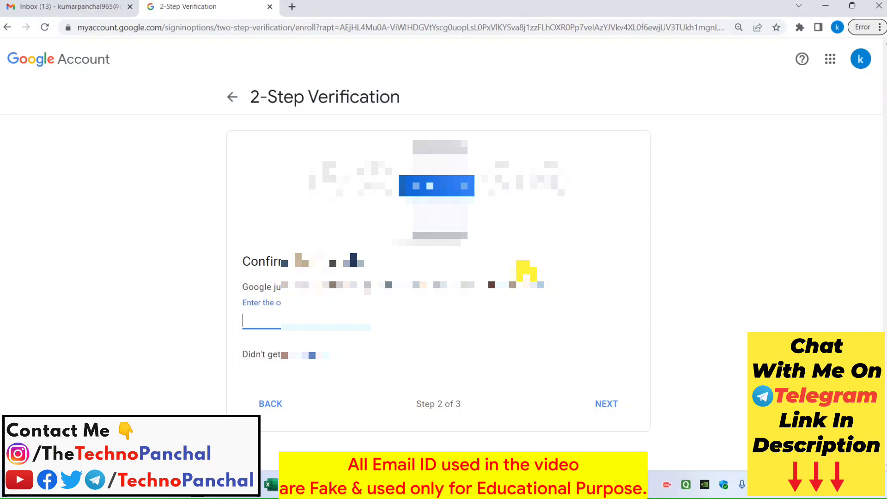
Step: Resend the code, then enter and submit the texted verification code to reach step 3
click(310, 354)
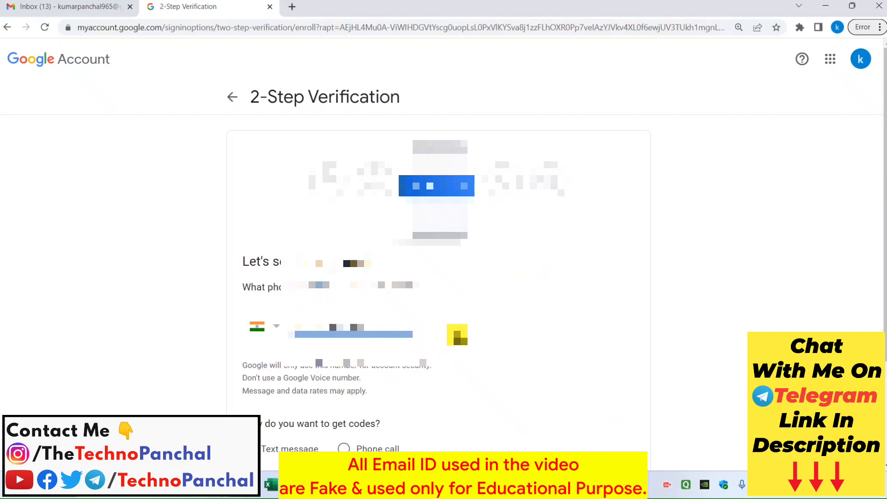
scroll(444, 303, down, 3)
click(616, 435)
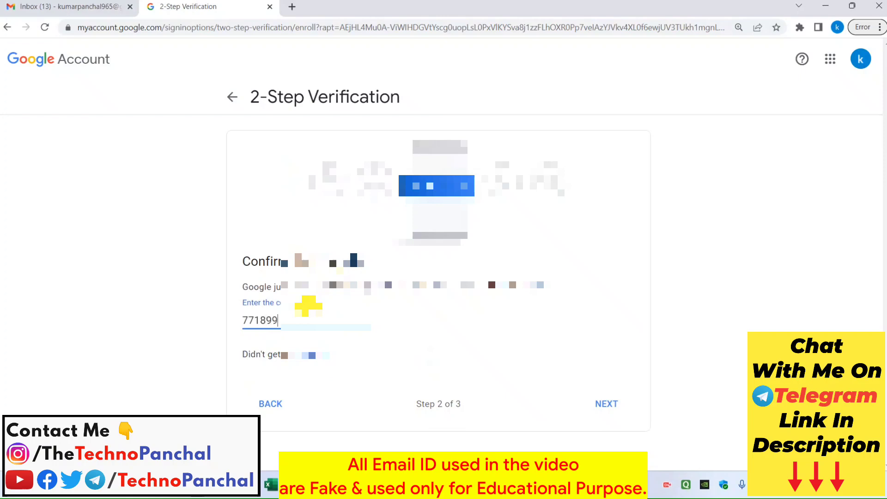
click(602, 405)
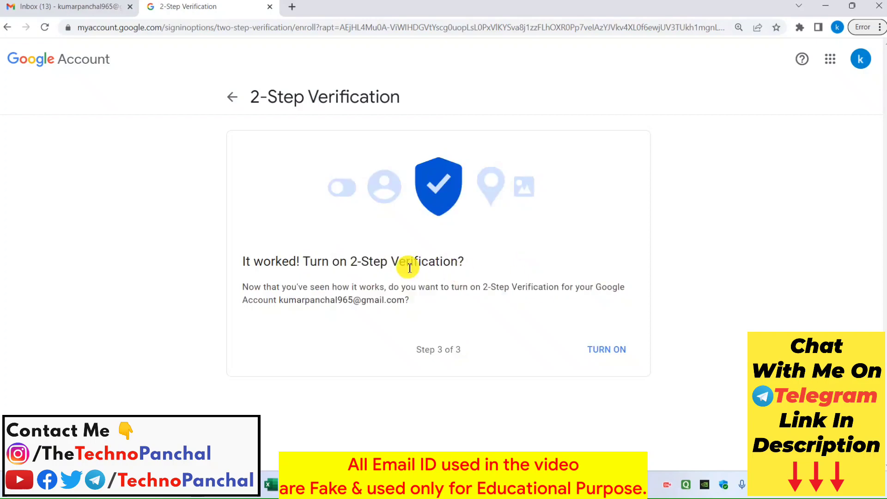
Step: Turn on 2-Step Verification
click(615, 352)
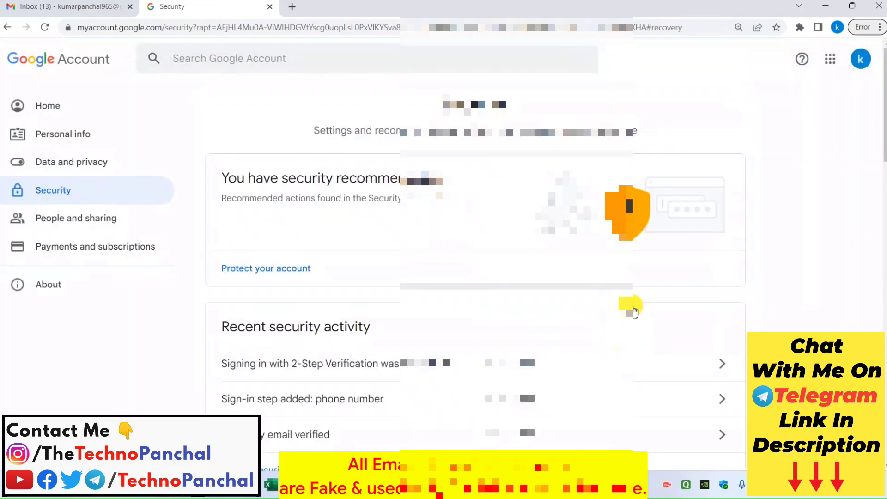
scroll(634, 311, down, 5)
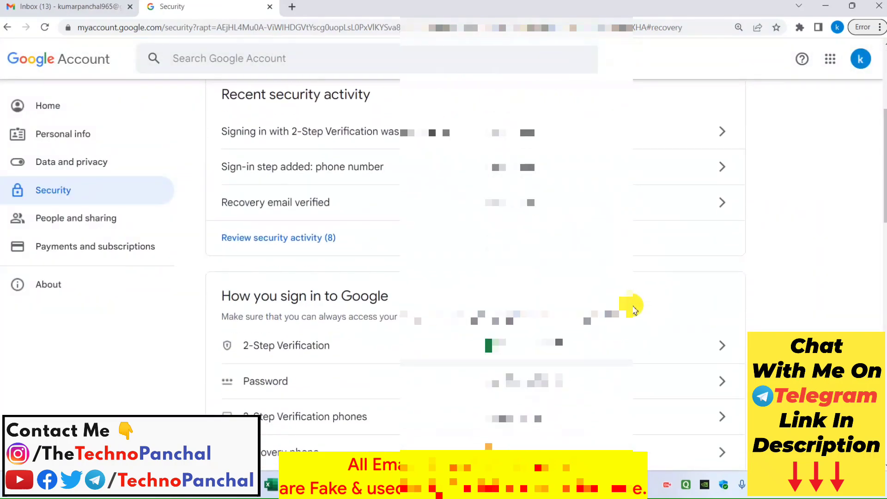
scroll(634, 311, down, 2)
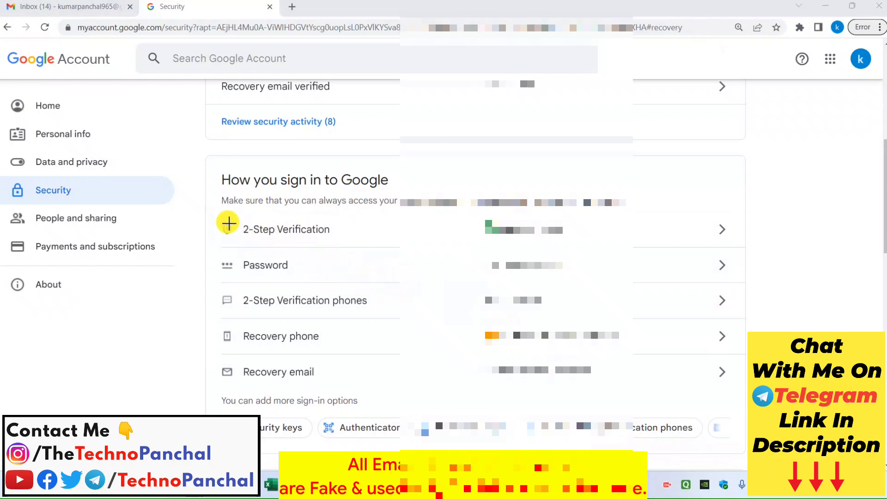
Step: Open the 2-Step Verification phones page from 'How you sign in to Google'
drag(213, 214, 716, 243)
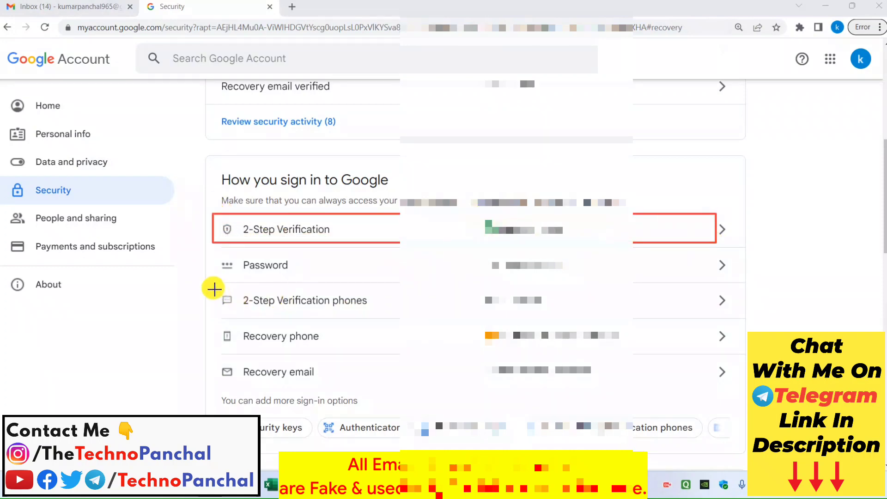
drag(212, 288, 582, 317)
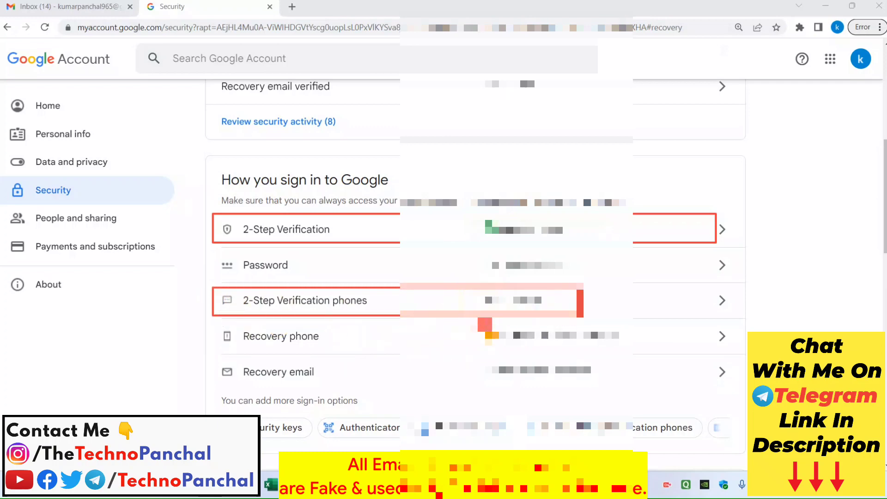
drag(479, 326, 638, 345)
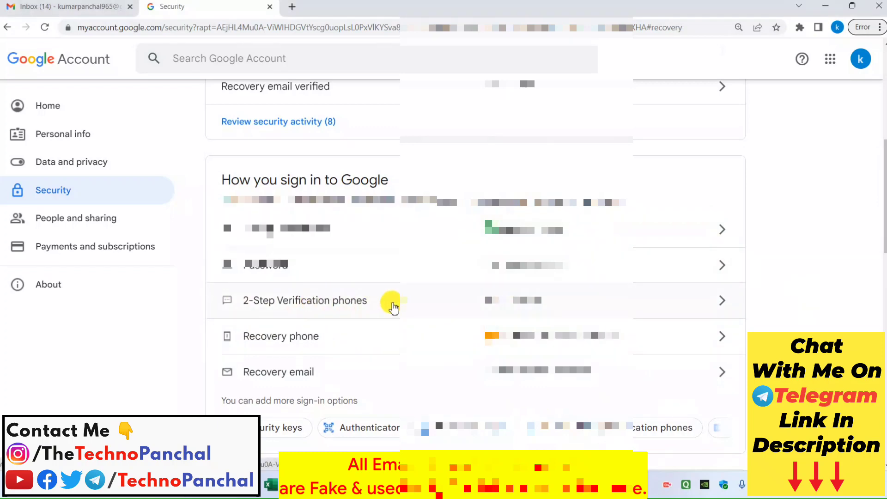
click(646, 309)
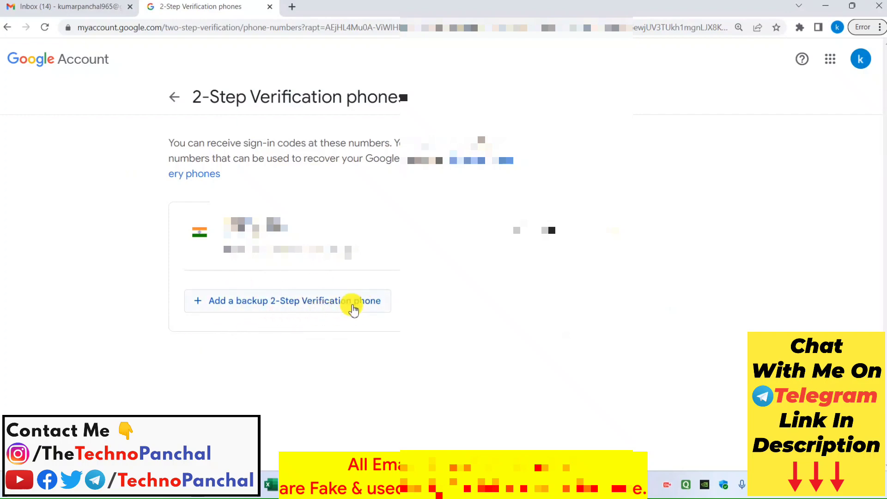
Step: Go back to Security, view Google prompts from the sign-in option chips, then return
click(175, 96)
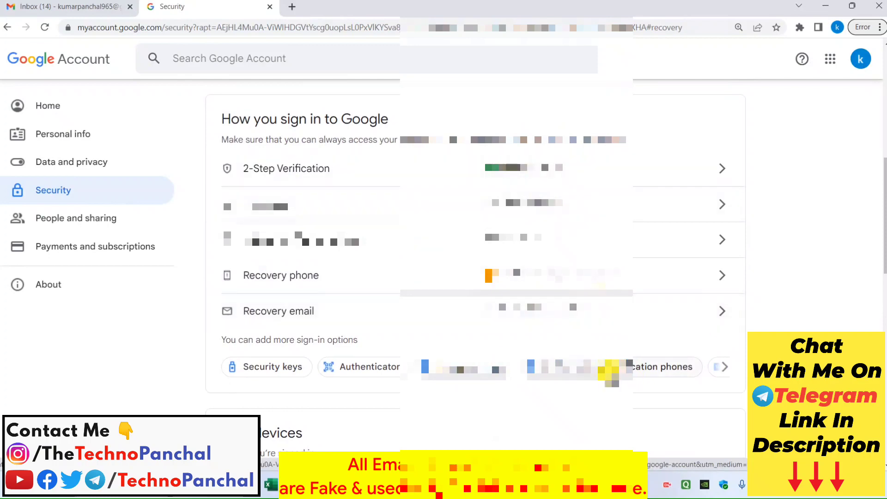
click(725, 367)
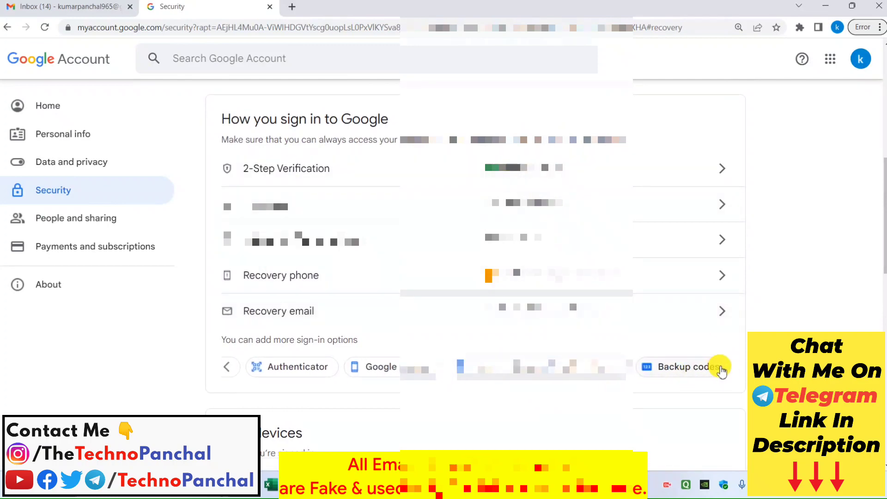
click(379, 366)
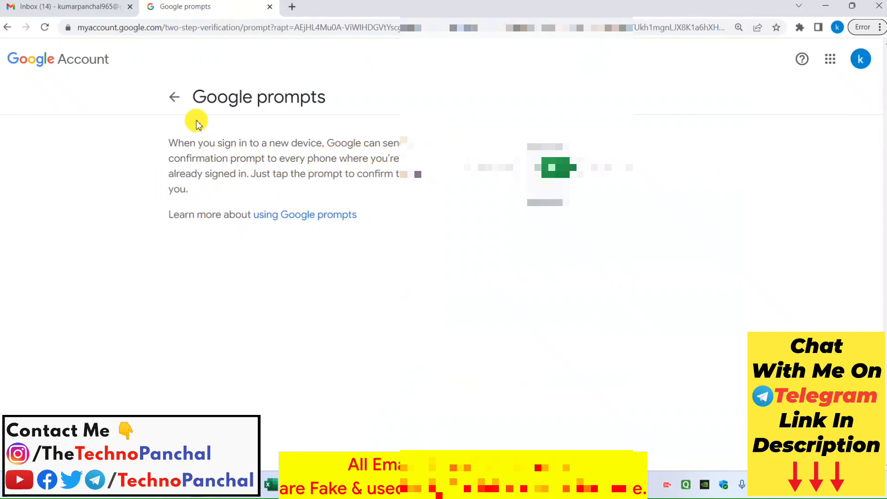
click(174, 96)
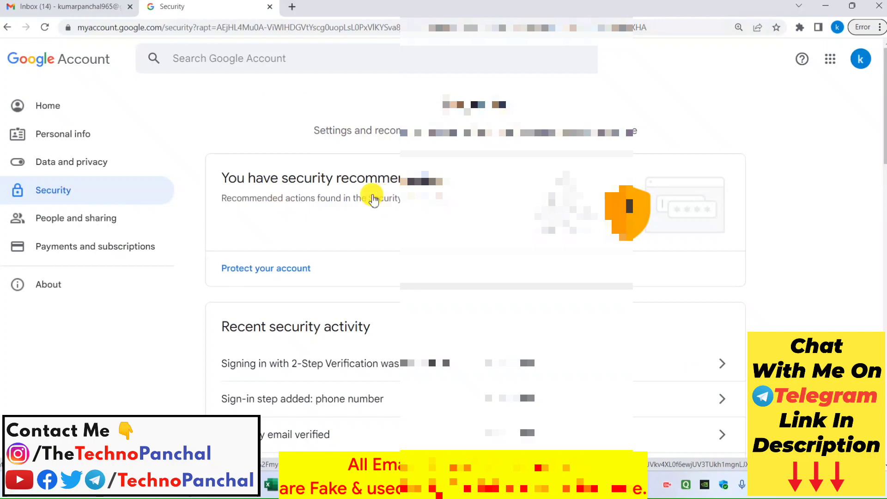
Step: Open the 2-Step Verification settings page and reduce the page zoom to 90%
scroll(459, 224, down, 7)
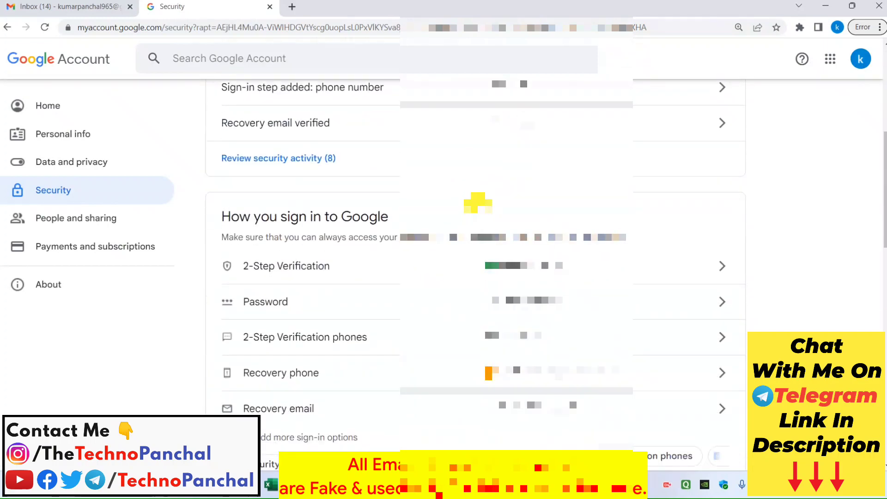
scroll(477, 201, down, 1)
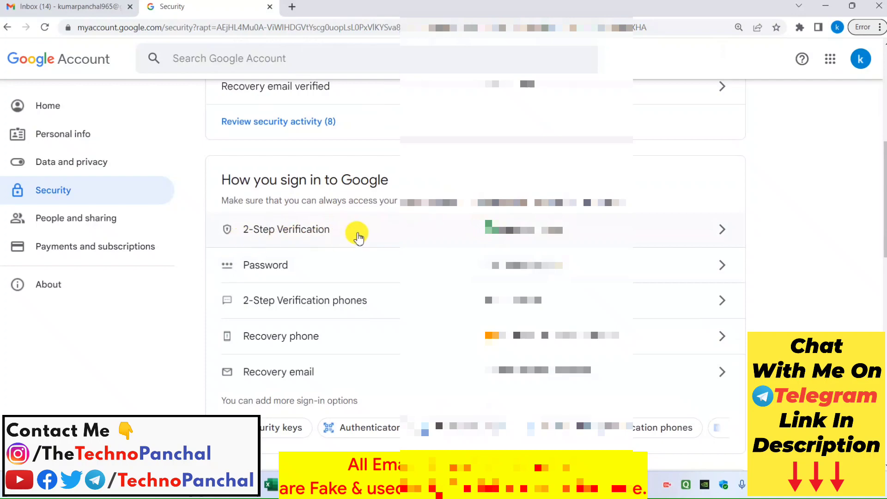
click(359, 238)
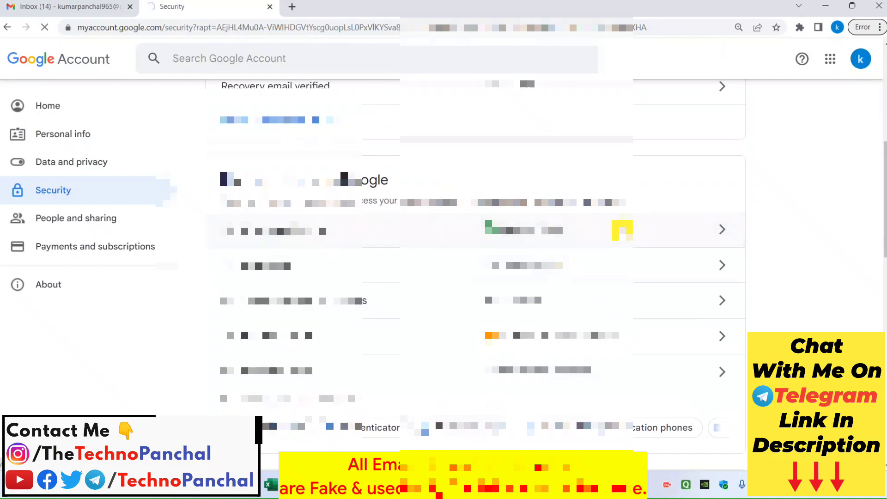
scroll(621, 224, down, 2)
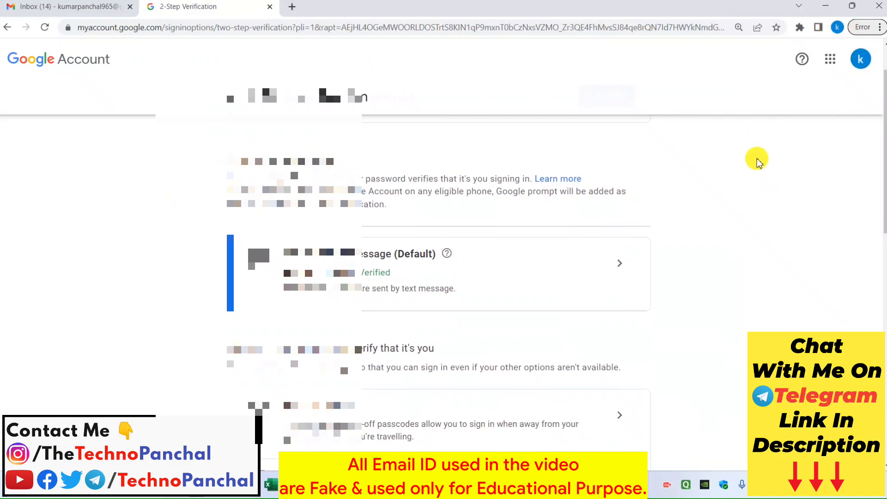
click(738, 28)
click(705, 48)
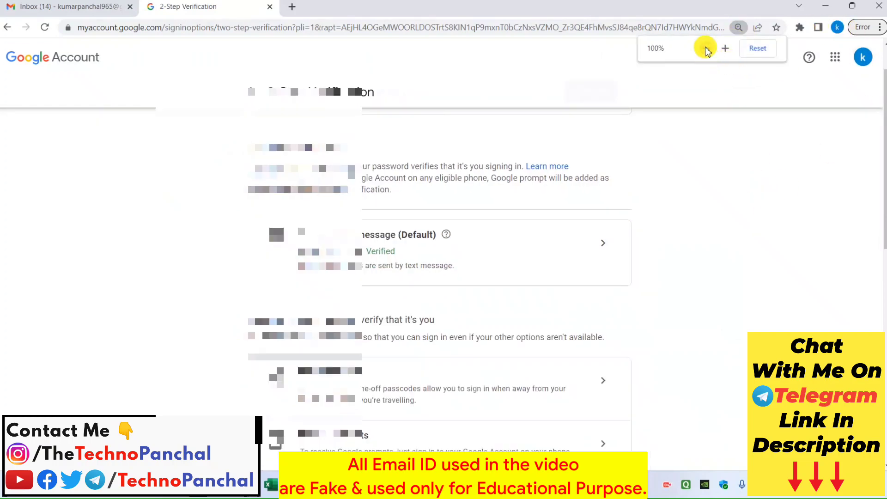
click(705, 48)
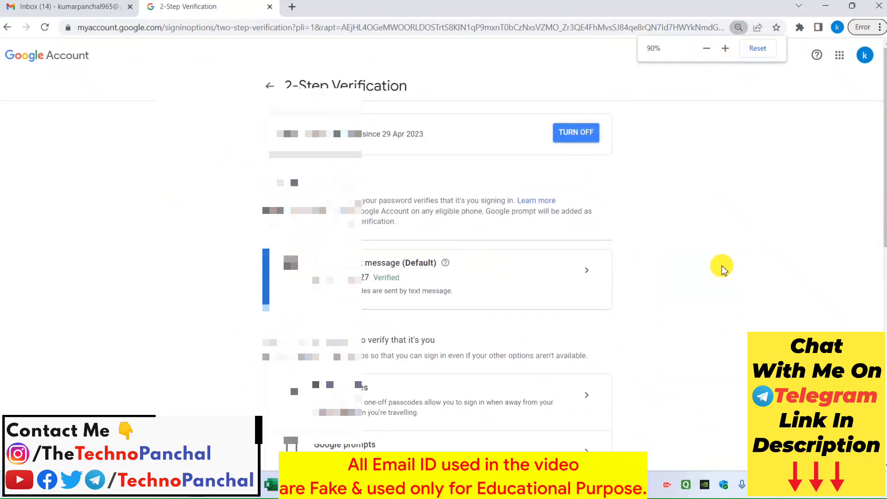
Step: Reset zoom to 100% and open Backup codes under 'Add more second steps'
scroll(723, 265, down, 4)
scroll(393, 235, down, 2)
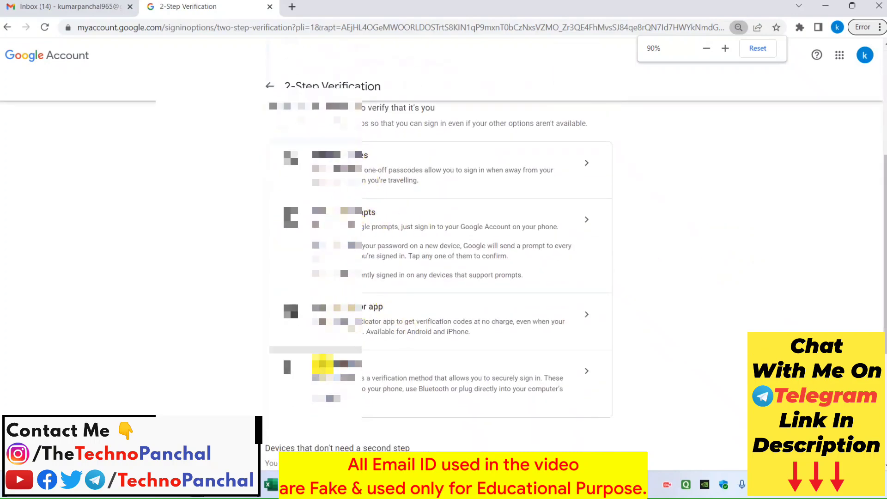
scroll(368, 362, down, 3)
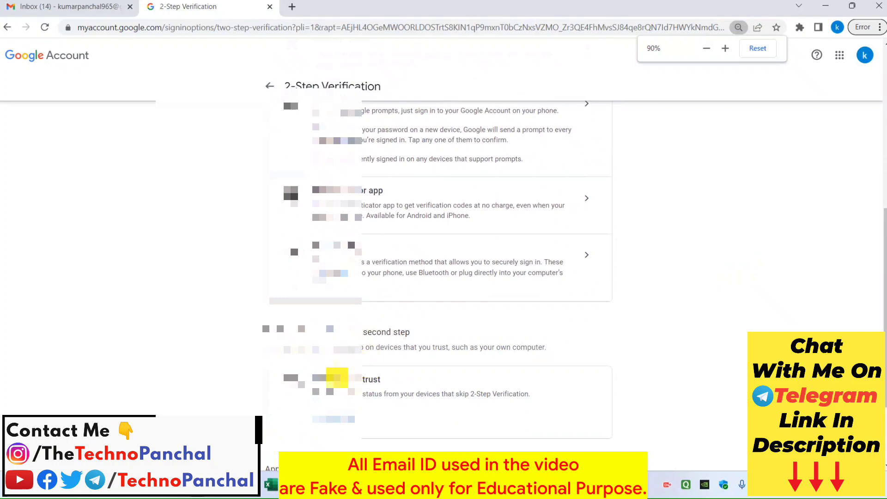
scroll(362, 342, down, 3)
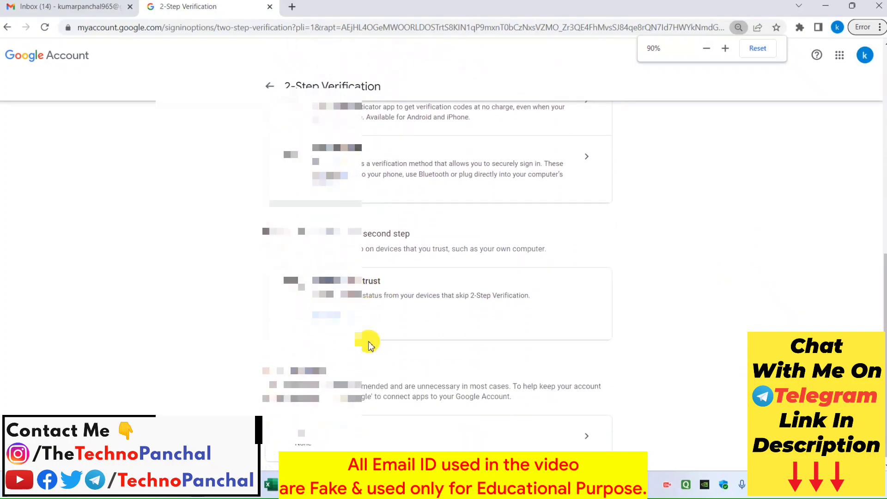
scroll(367, 342, up, 5)
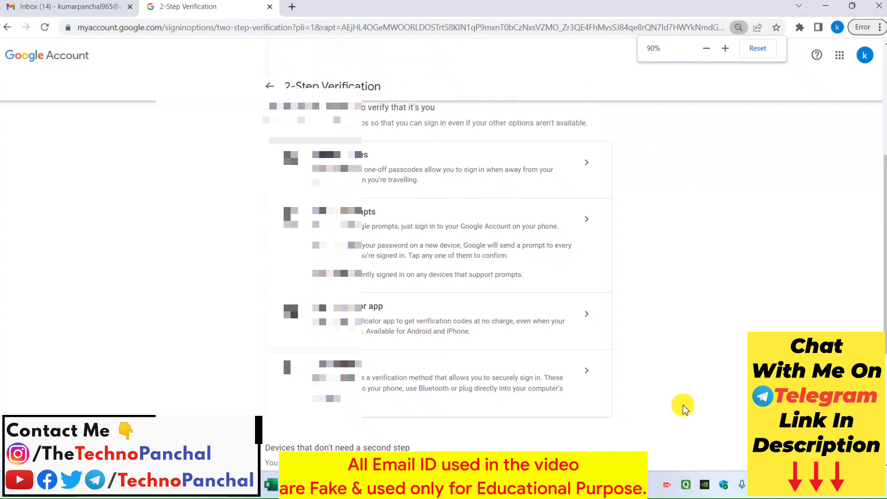
key(ctrl+0)
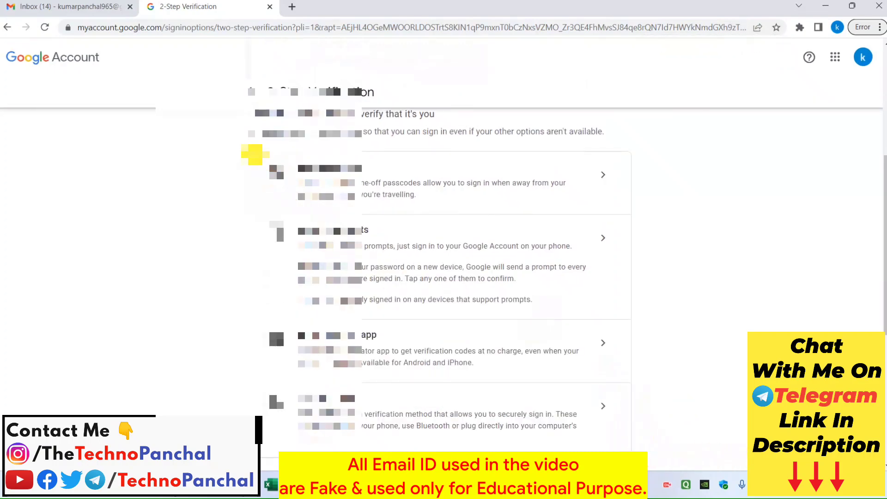
mouse_move(255, 152)
mouse_down()
mouse_move(388, 201)
mouse_move(629, 206)
mouse_up()
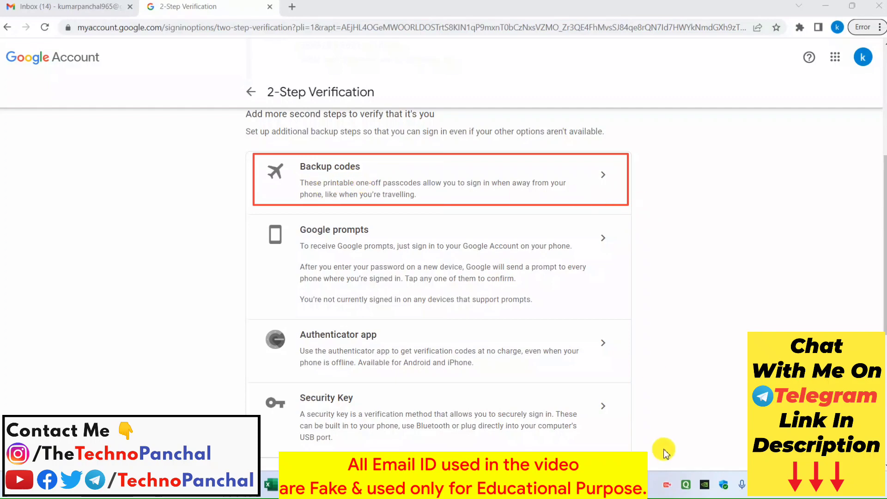
click(605, 176)
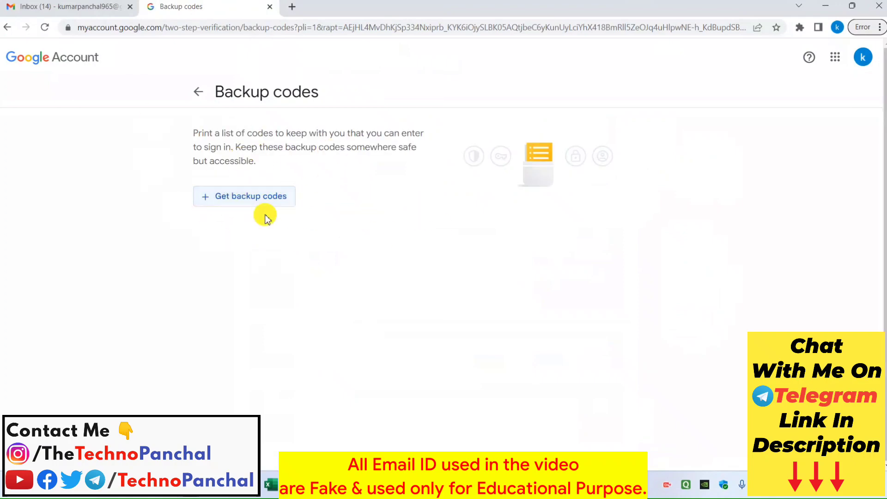
Step: Generate 10 backup codes, select them to check, and go back to 2-Step Verification
click(283, 195)
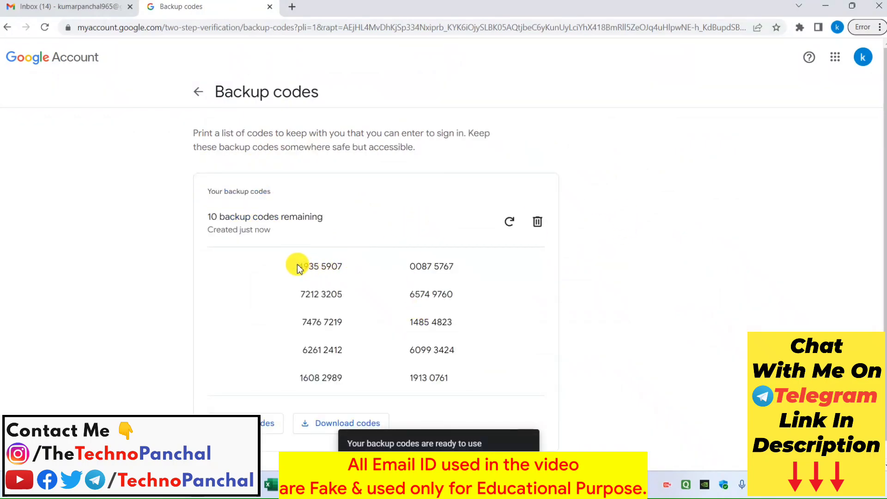
drag(298, 268, 476, 382)
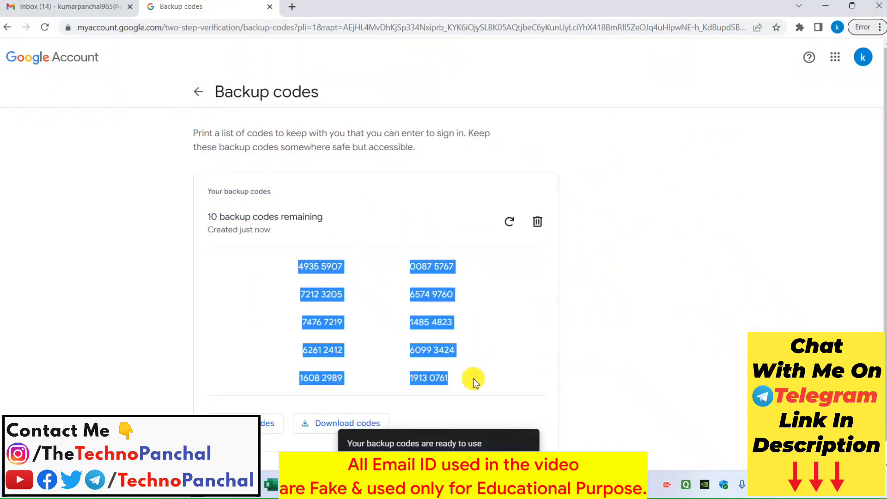
click(471, 307)
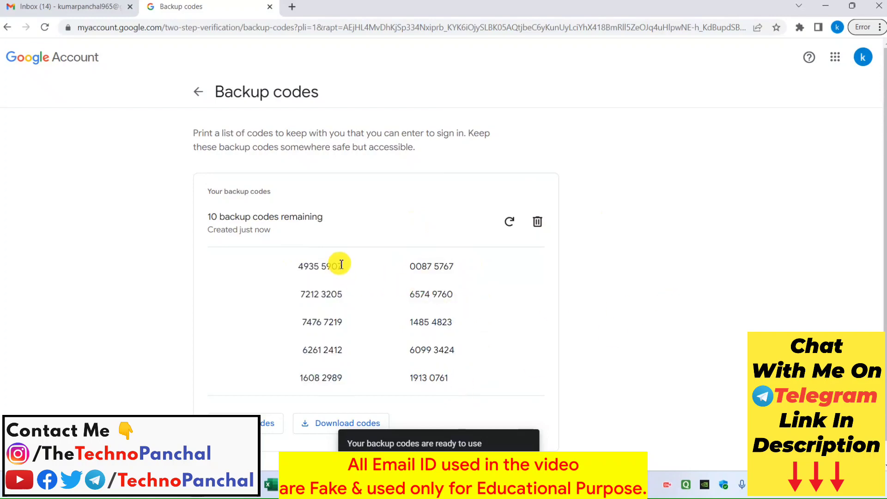
drag(341, 264, 287, 262)
drag(350, 295, 289, 293)
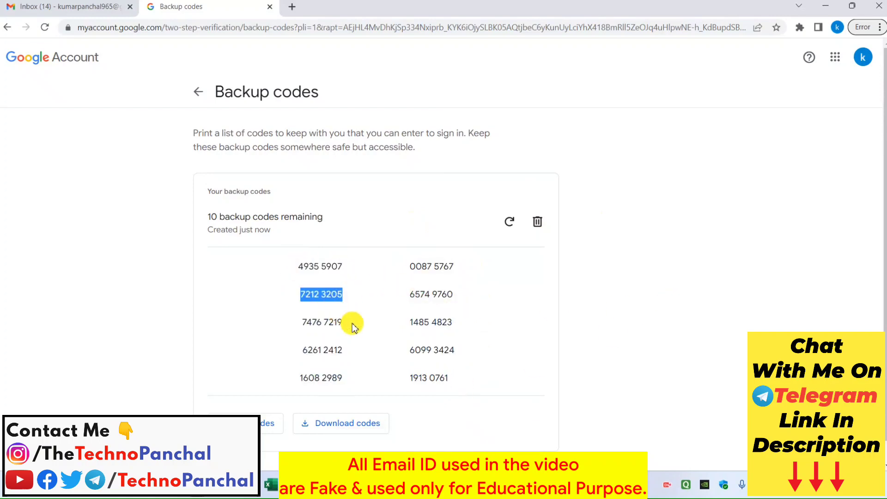
drag(352, 323, 372, 363)
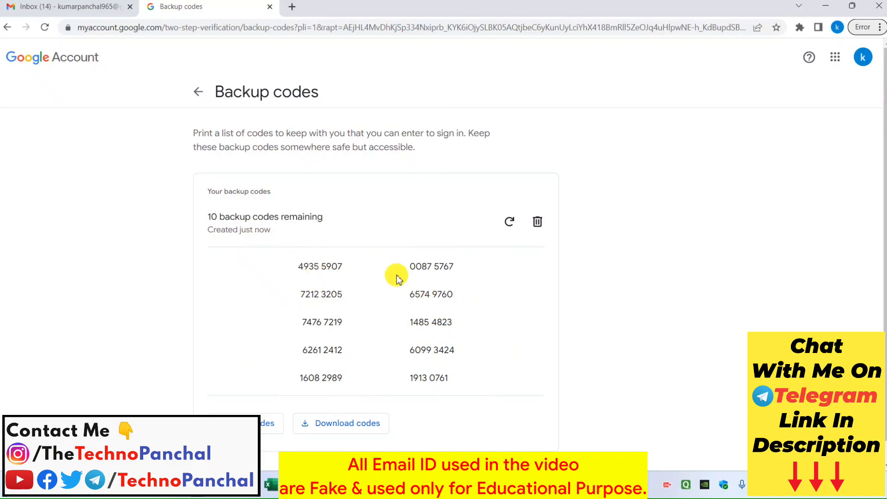
click(195, 90)
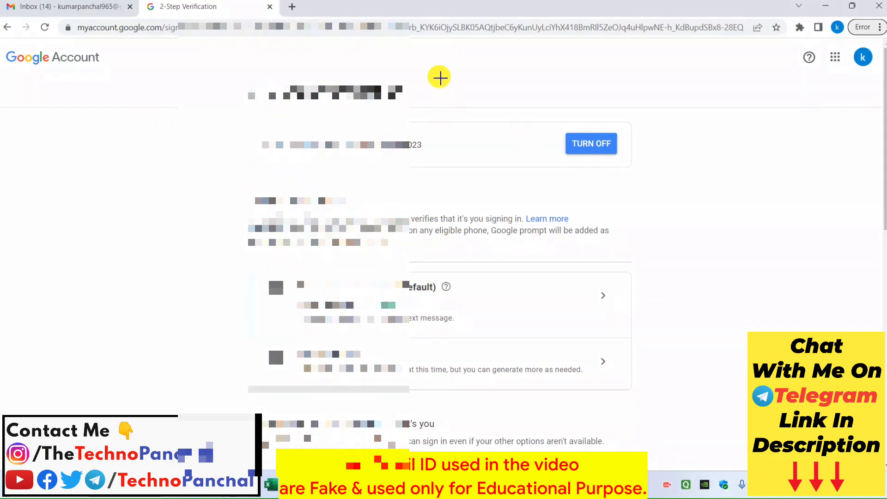
drag(440, 75, 238, 99)
mouse_move(654, 270)
mouse_down()
mouse_move(406, 331)
mouse_move(214, 326)
mouse_move(200, 336)
mouse_up()
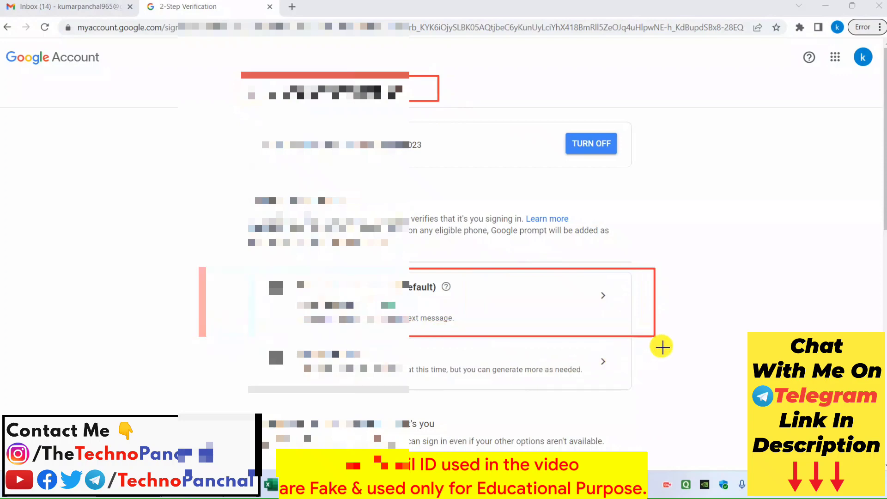
mouse_move(660, 345)
mouse_down()
mouse_move(328, 407)
mouse_move(216, 391)
mouse_up()
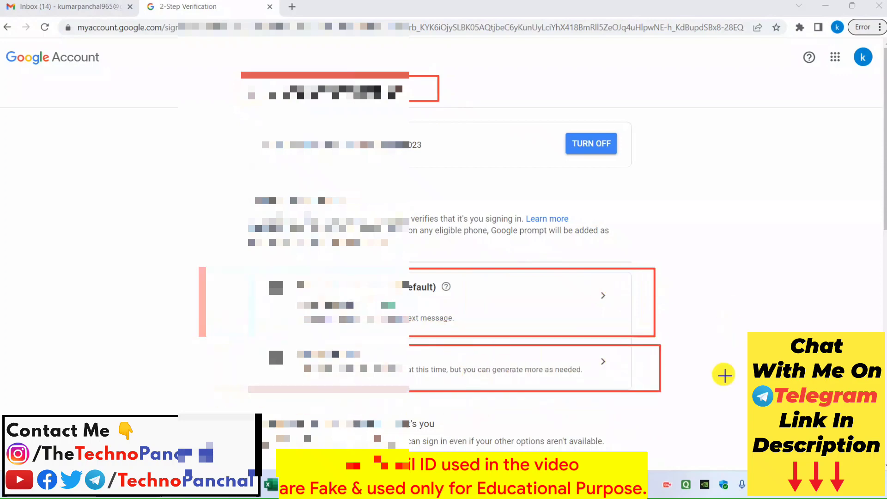
key(Escape)
scroll(580, 298, down, 6)
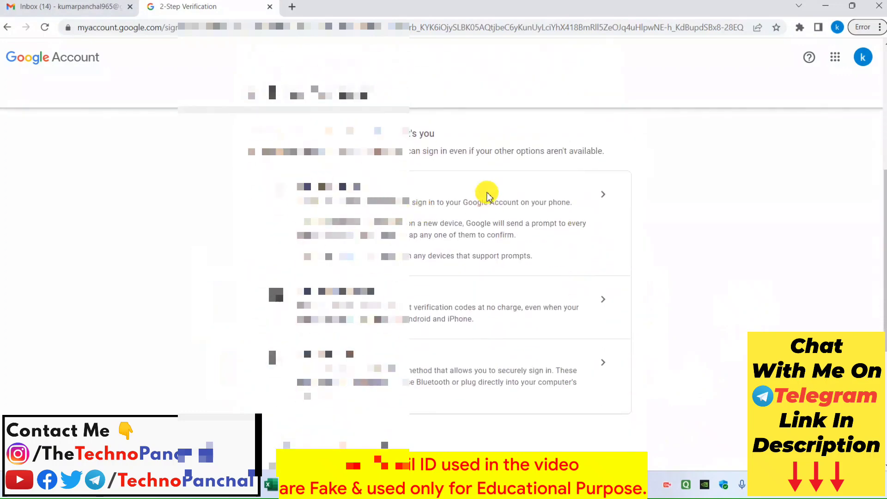
click(529, 185)
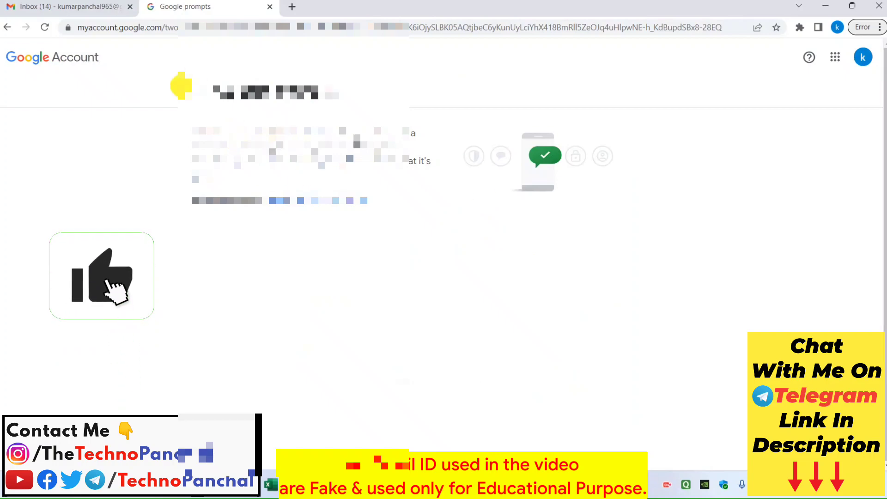
key(alt+Left)
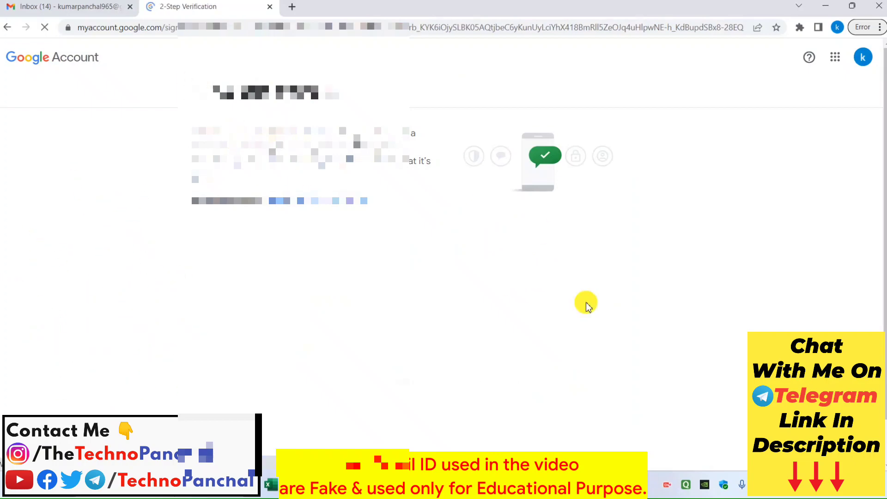
scroll(601, 303, down, 6)
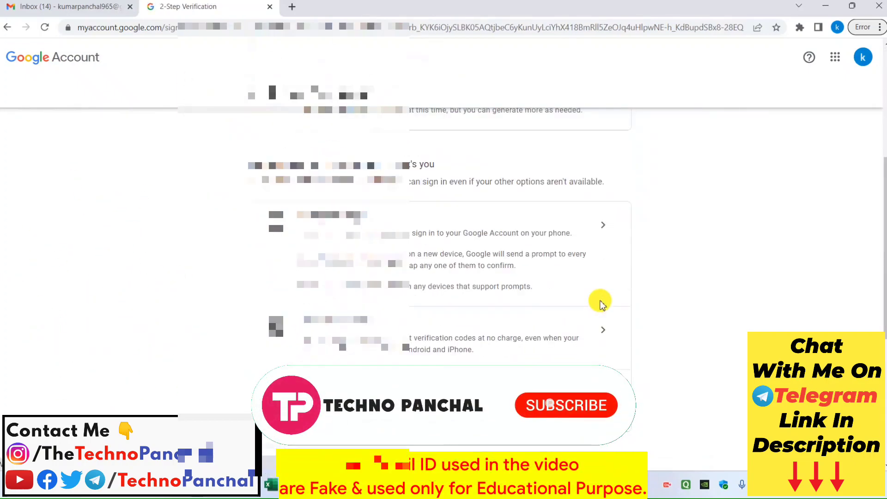
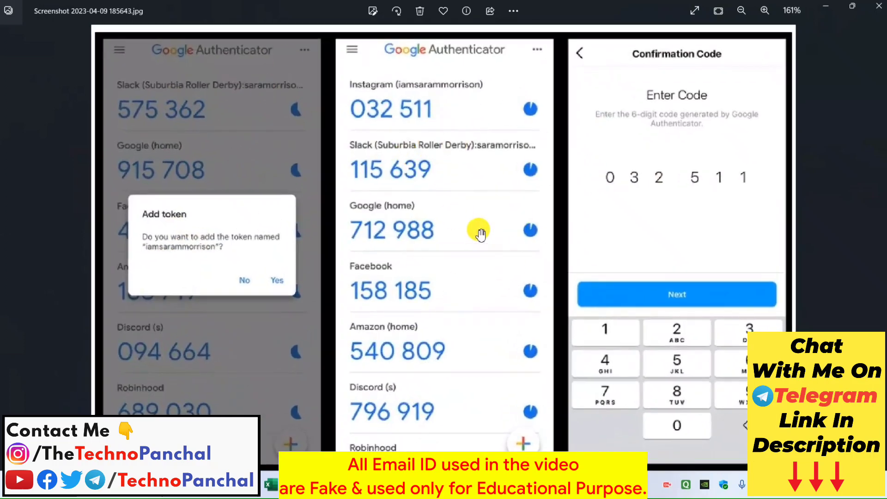
scroll(459, 136, up, 2)
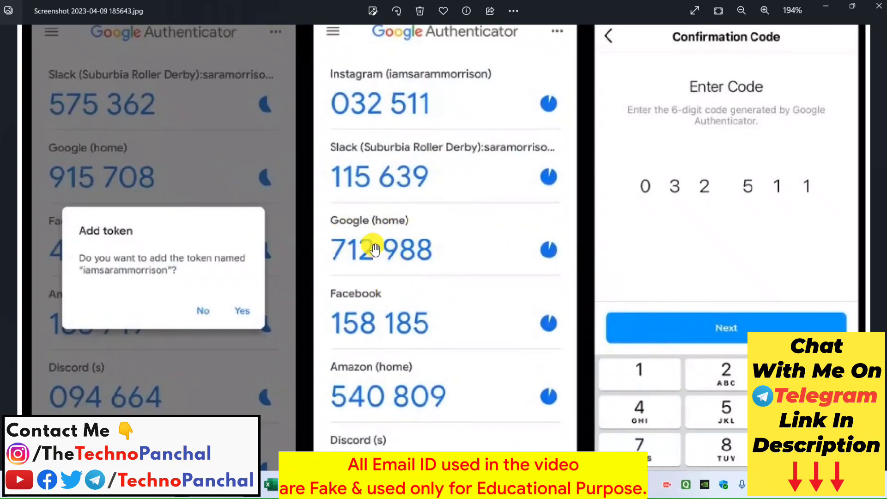
scroll(396, 232, down, 2)
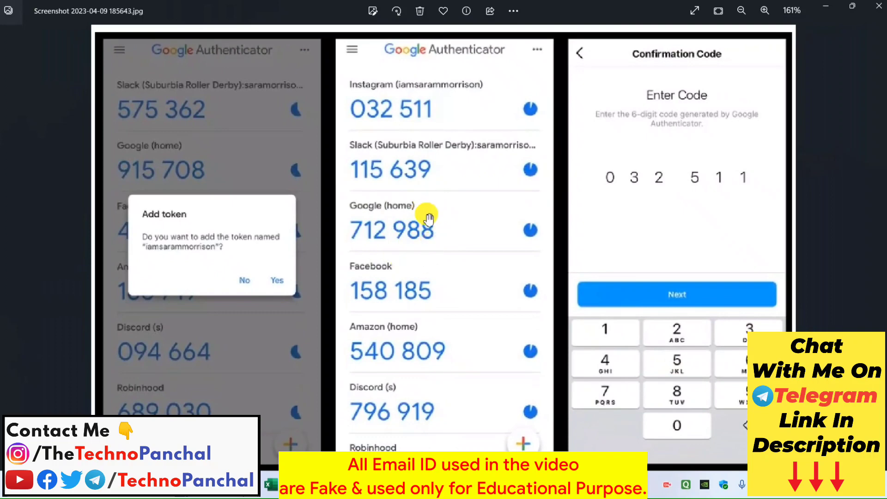
scroll(431, 213, down, 1)
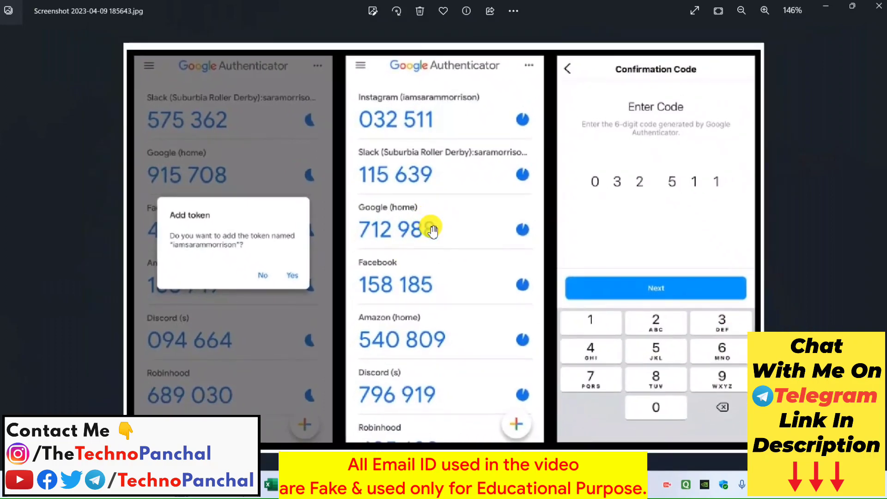
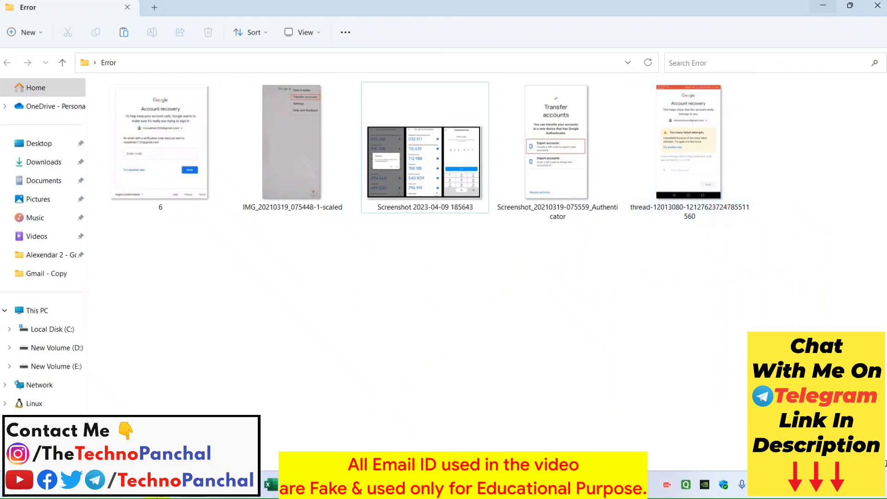
Step: Bring Chrome forward and switch to the Google Authenticator Play Store listing
mouse_move(217, 493)
click(219, 418)
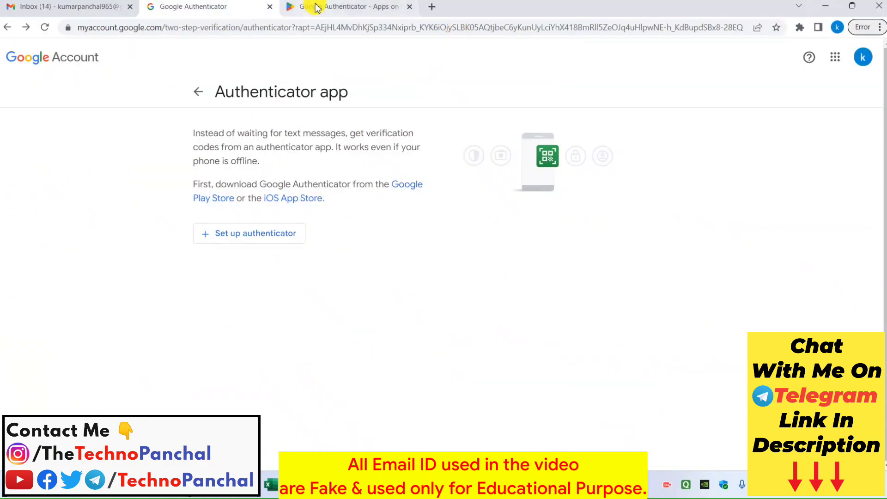
click(315, 7)
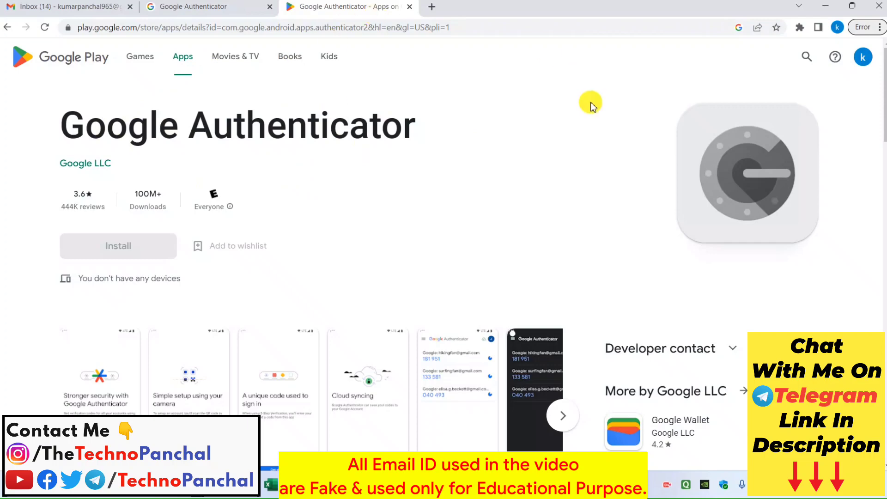
Step: Review the Transfer accounts screenshot from the screenshots folder in the photo viewer
key(alt+Tab)
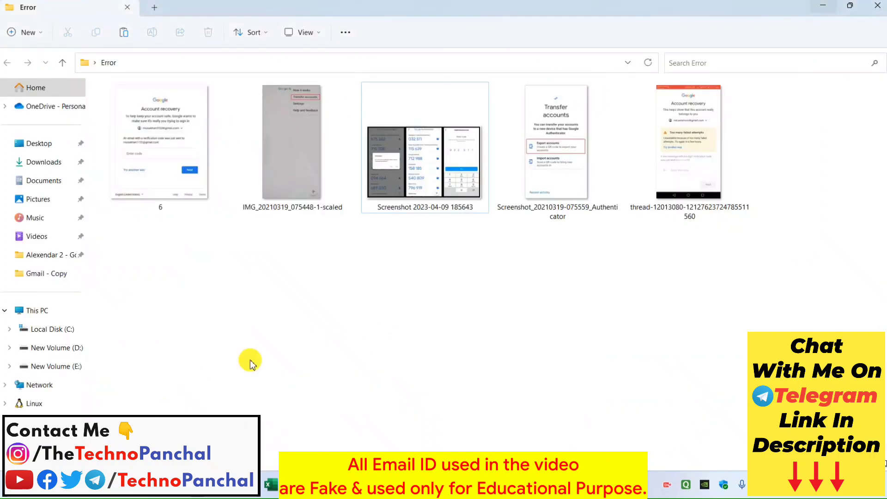
click(318, 137)
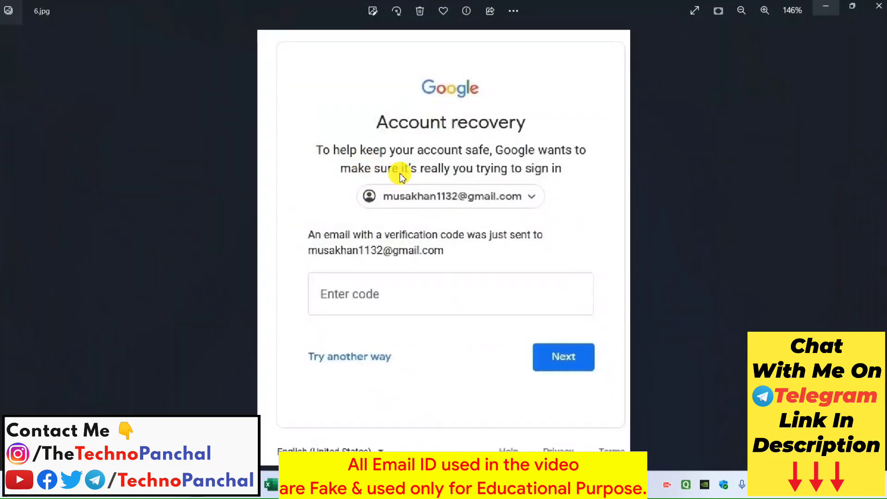
key(Left)
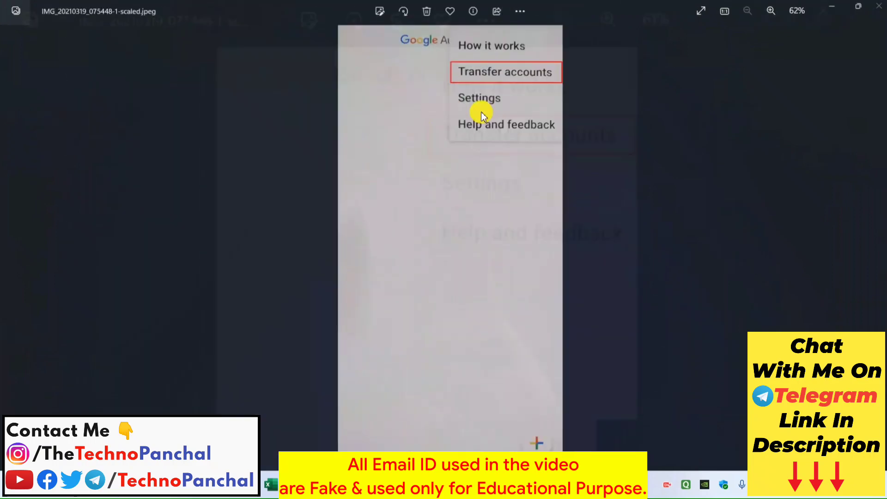
scroll(503, 87, up, 4)
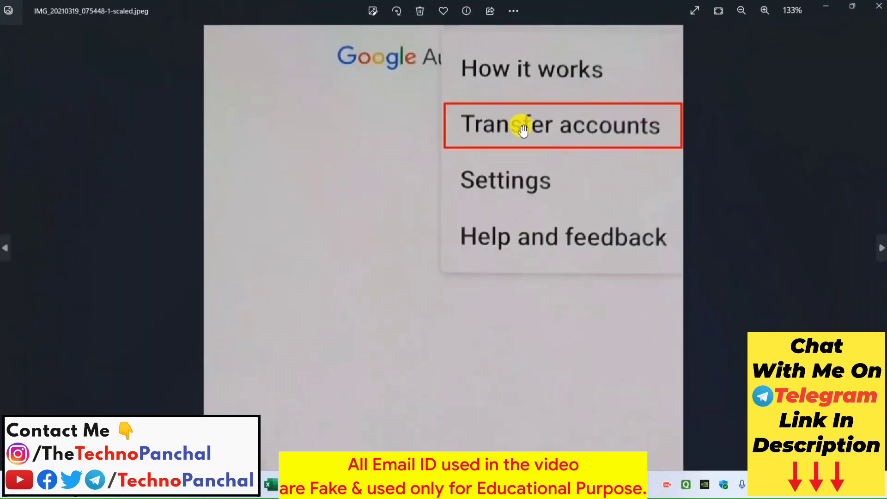
scroll(618, 132, down, 4)
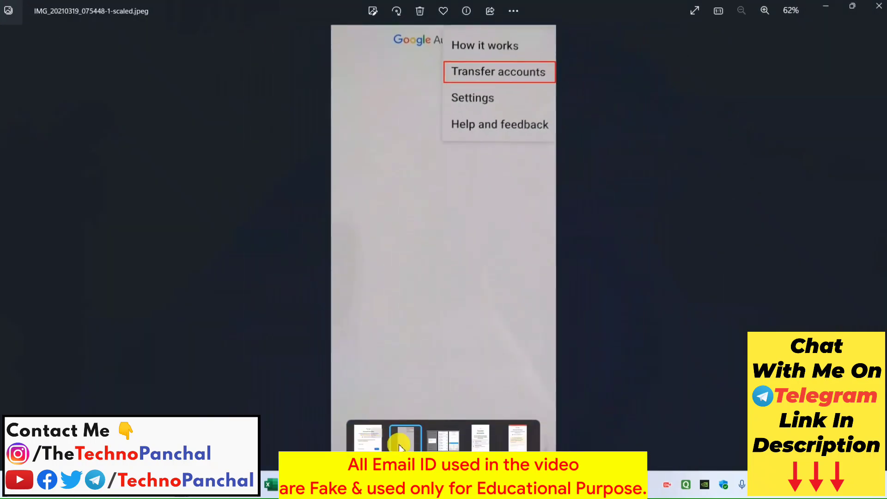
click(453, 447)
scroll(461, 292, up, 1)
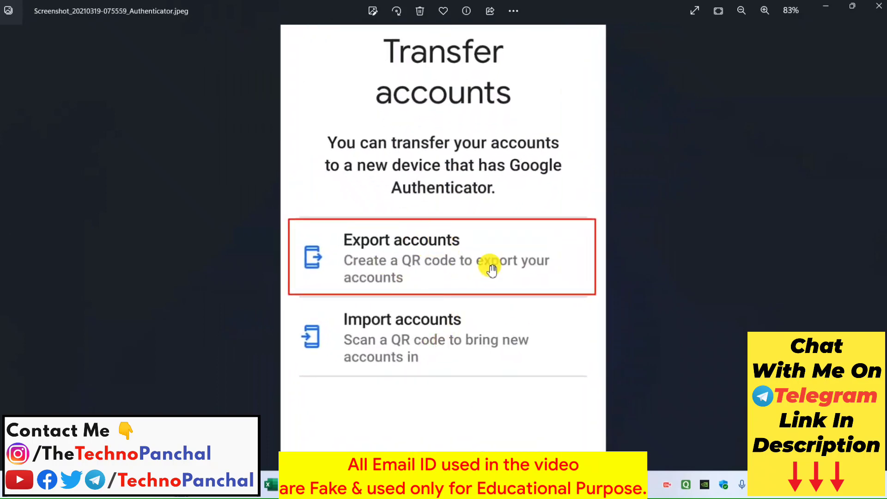
scroll(443, 250, down, 1)
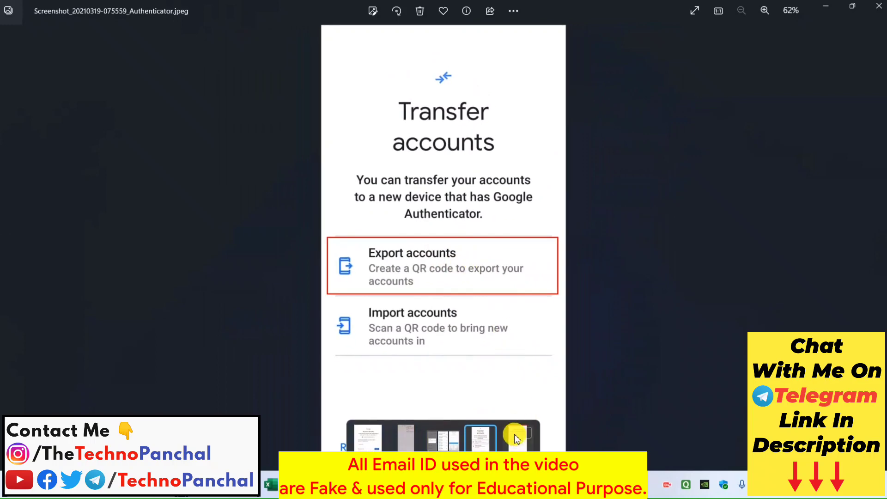
Step: View the Authenticator codes screenshot, then close the viewers and the folder and return to the 2-Step Verification tab
click(436, 444)
scroll(443, 273, up, 2)
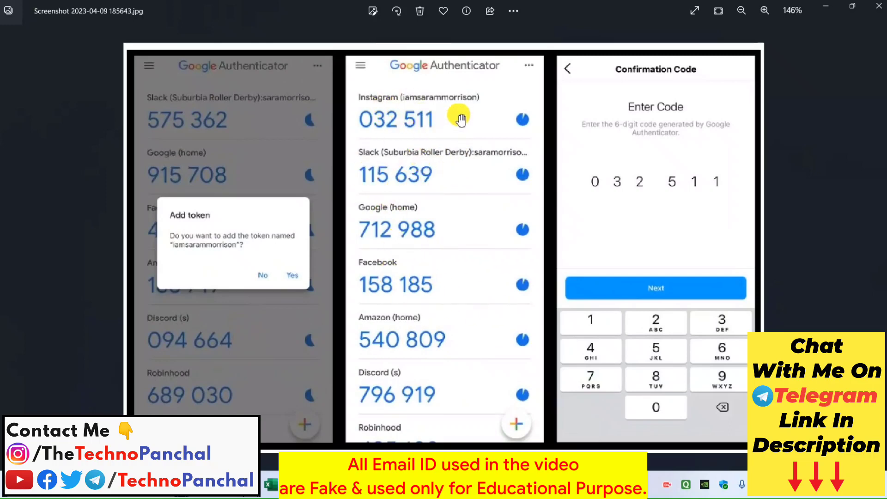
scroll(451, 283, down, 3)
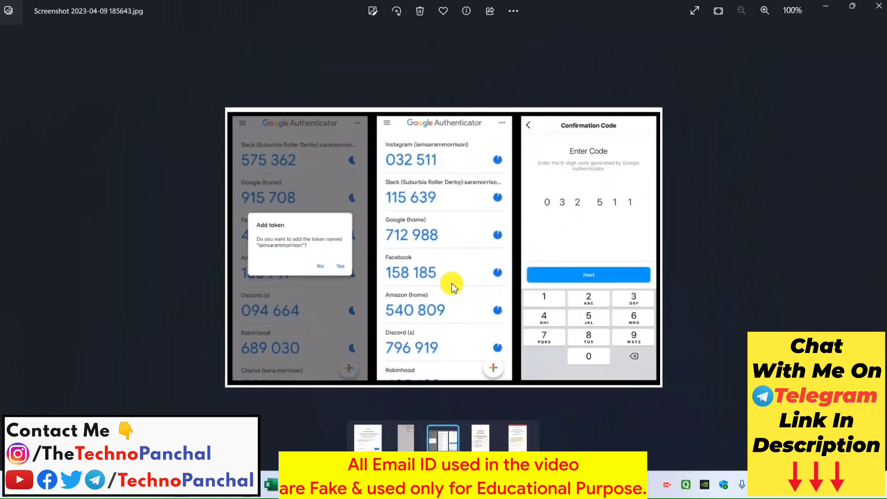
click(879, 4)
click(878, 4)
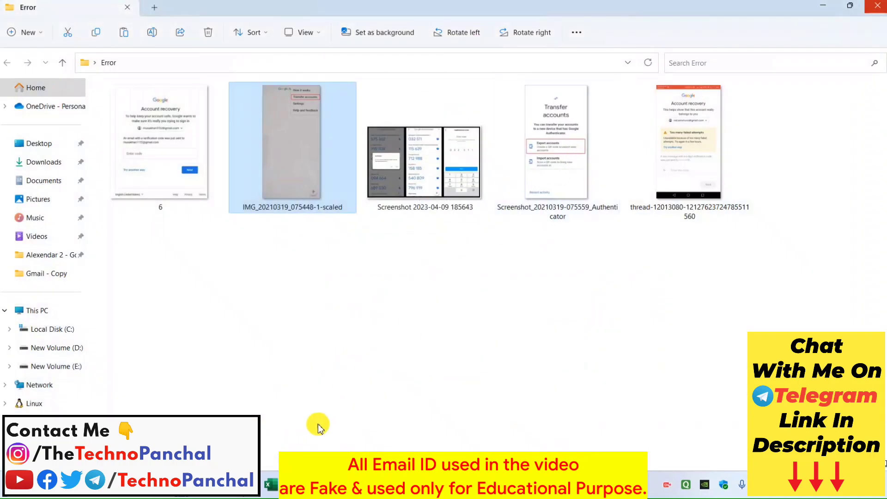
click(879, 4)
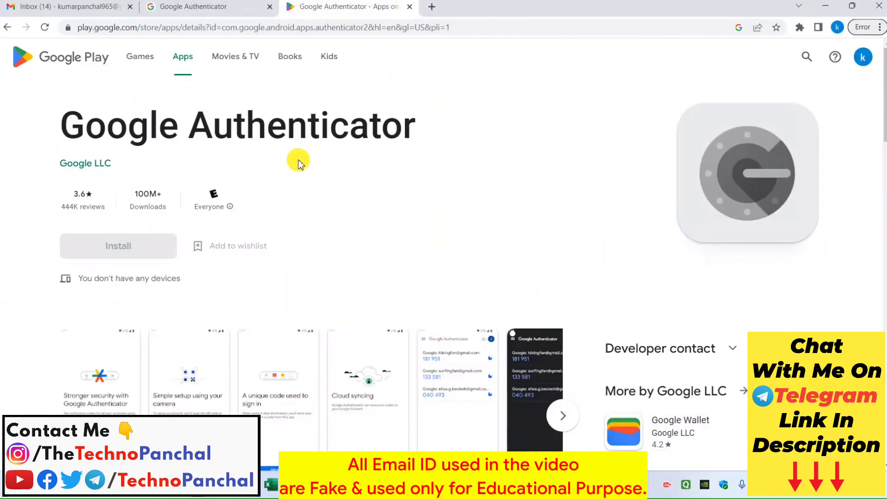
click(200, 6)
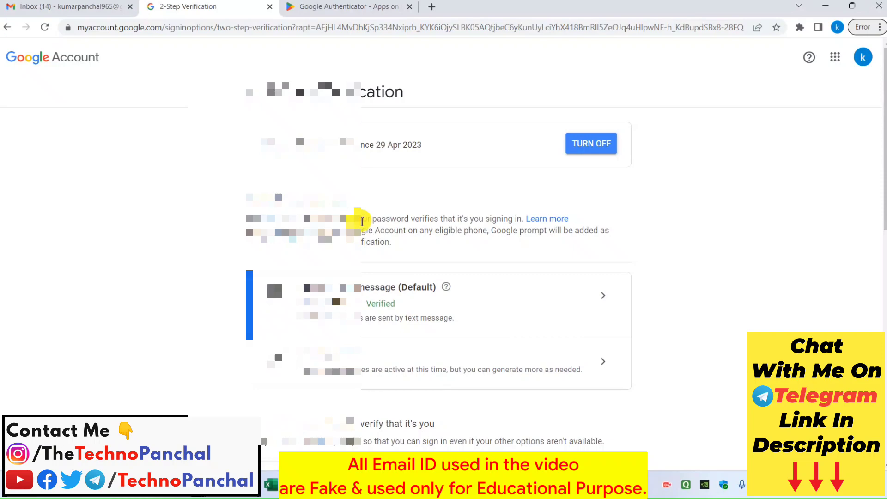
Step: On the Security page, box the Password, Recovery email, Backup codes, 2-Step phones and recovery phone rows in red
click(249, 91)
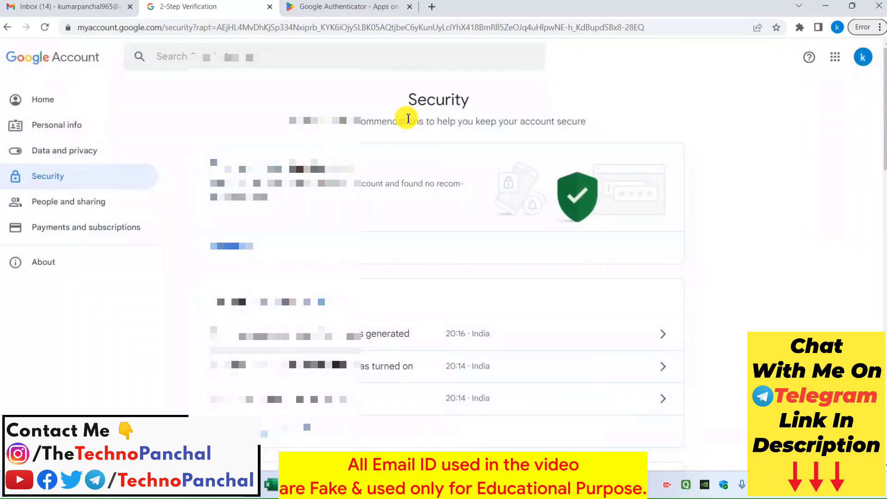
scroll(408, 119, down, 6)
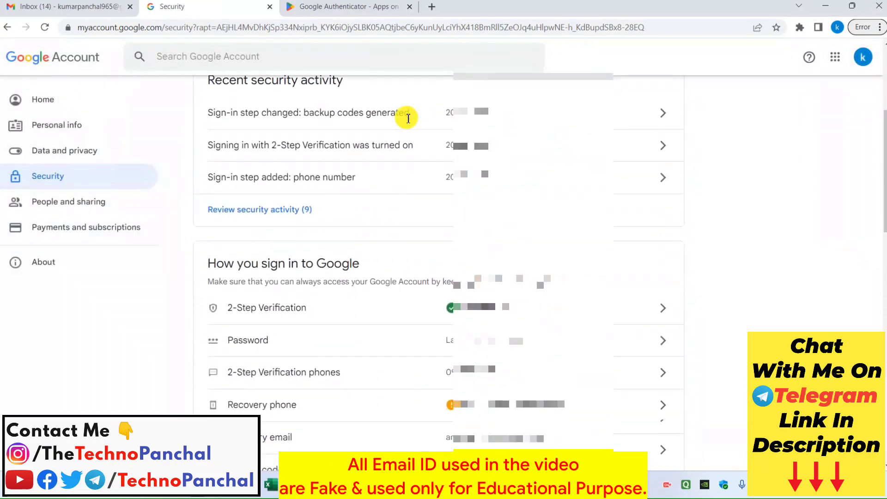
scroll(394, 113, down, 2)
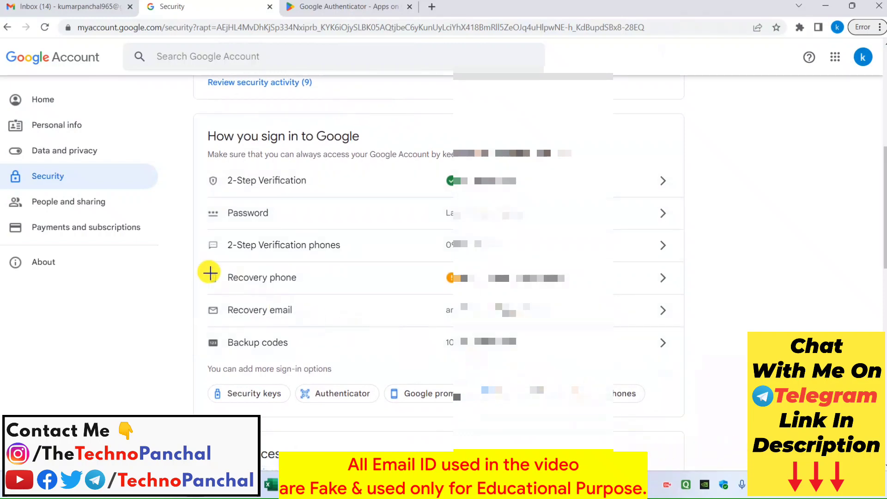
drag(204, 202, 618, 231)
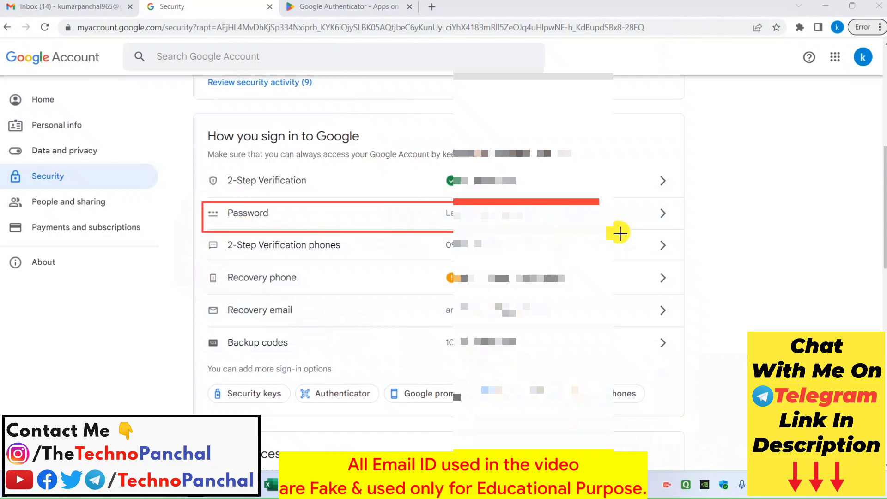
drag(198, 295, 397, 321)
drag(478, 329, 584, 327)
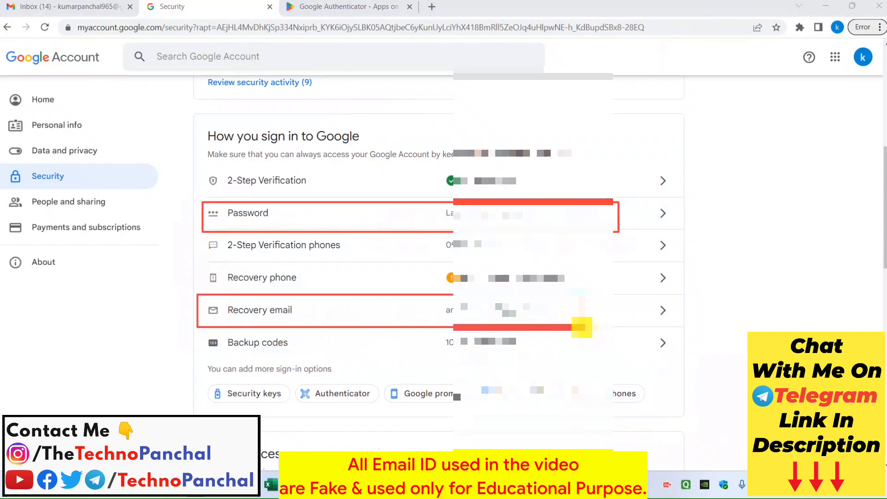
drag(198, 327, 668, 359)
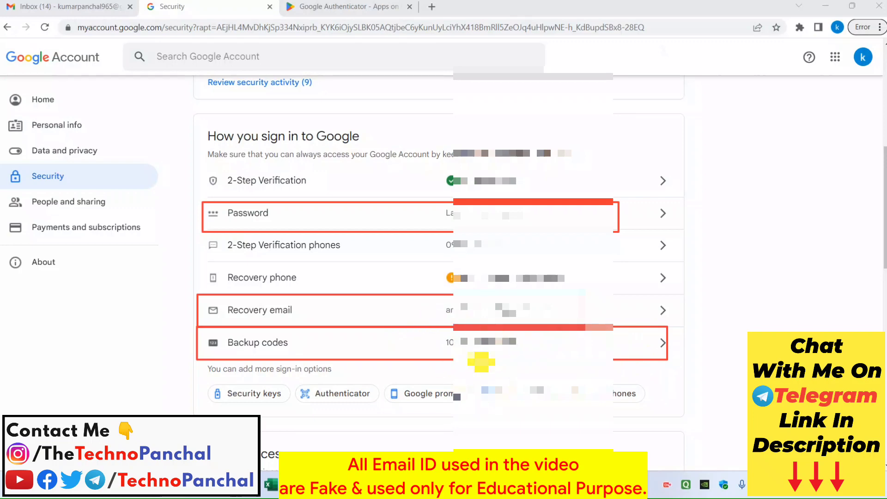
mouse_move(199, 230)
mouse_down()
mouse_move(362, 271)
mouse_move(579, 264)
mouse_up()
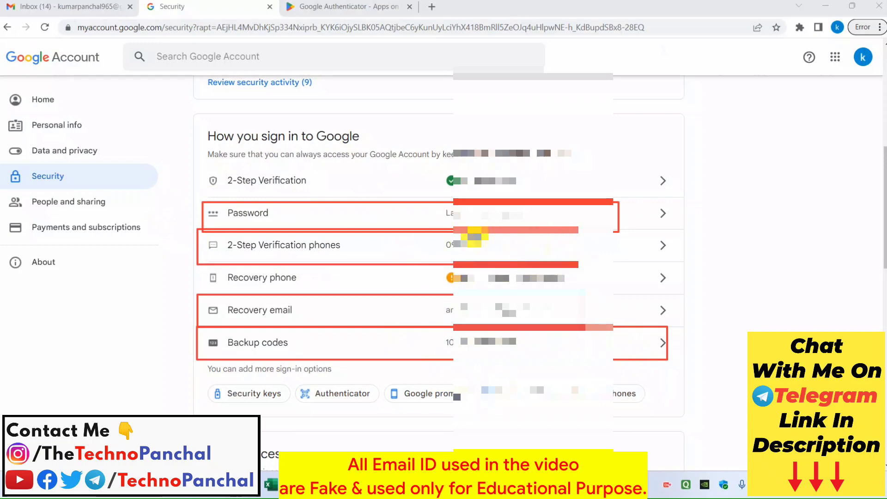
drag(443, 270, 599, 287)
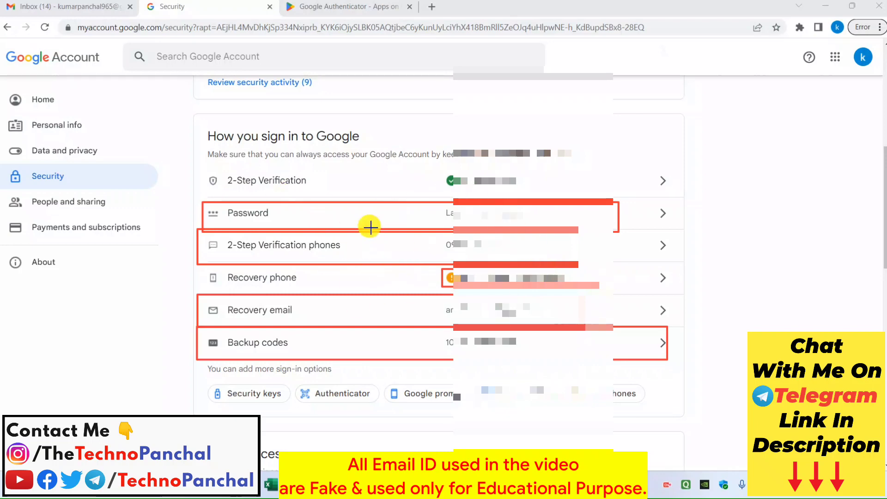
Step: Enclose all sign-in rows in one red box, clear the annotations, and switch to the Error screenshots folder
mouse_move(190, 156)
mouse_down()
mouse_move(292, 311)
mouse_move(702, 372)
mouse_up()
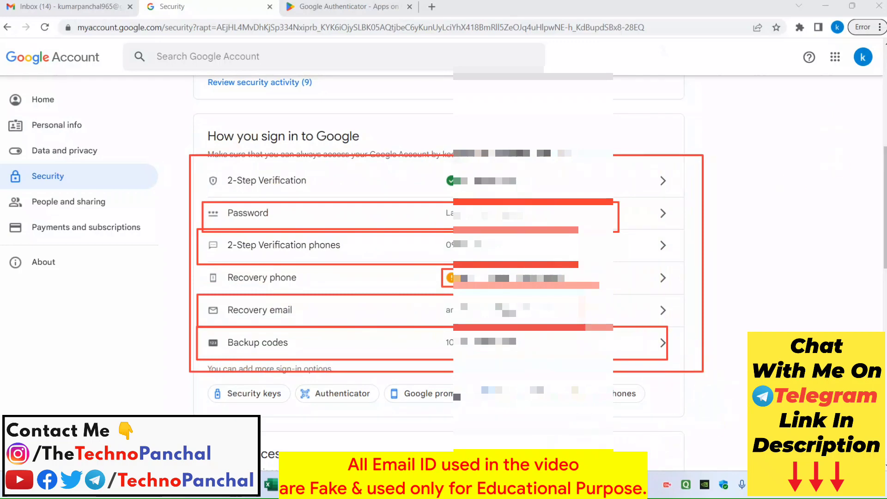
key(Escape)
key(alt+Tab)
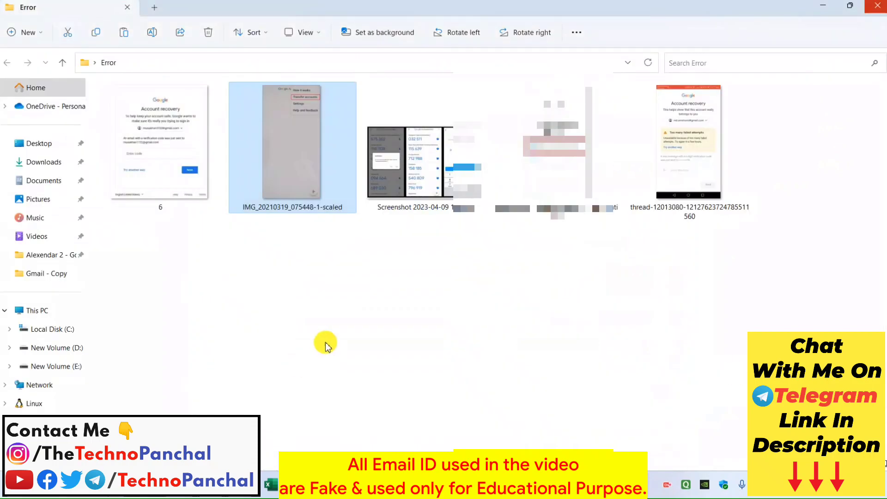
Step: Open the failed-attempts and email-code Account recovery screenshots in Photos and maximize 6.jpg
click(702, 152)
double_click(702, 152)
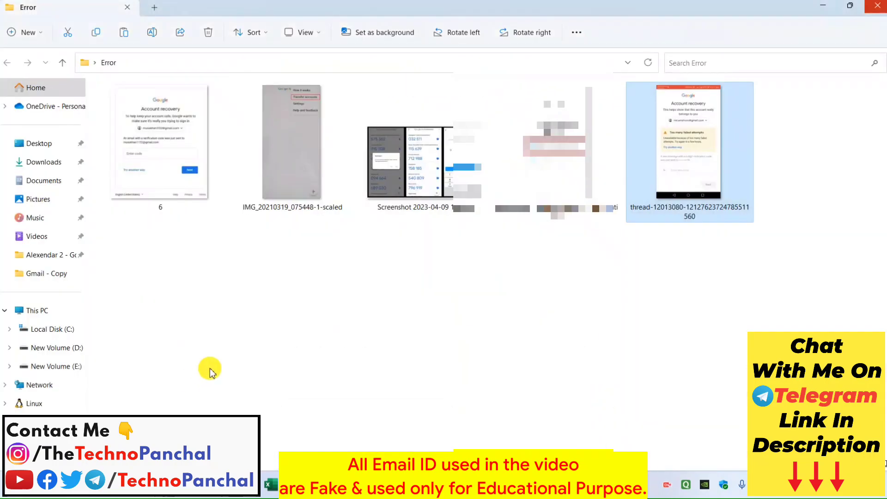
click(155, 149)
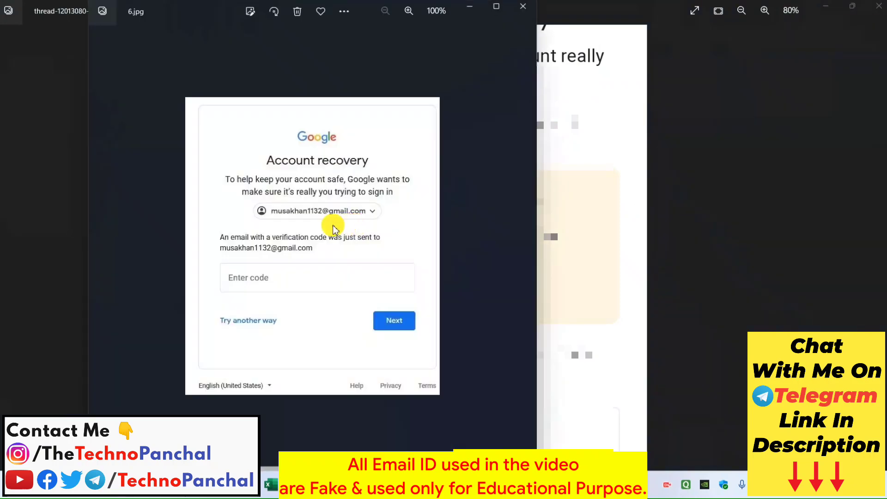
scroll(331, 223, up, 5)
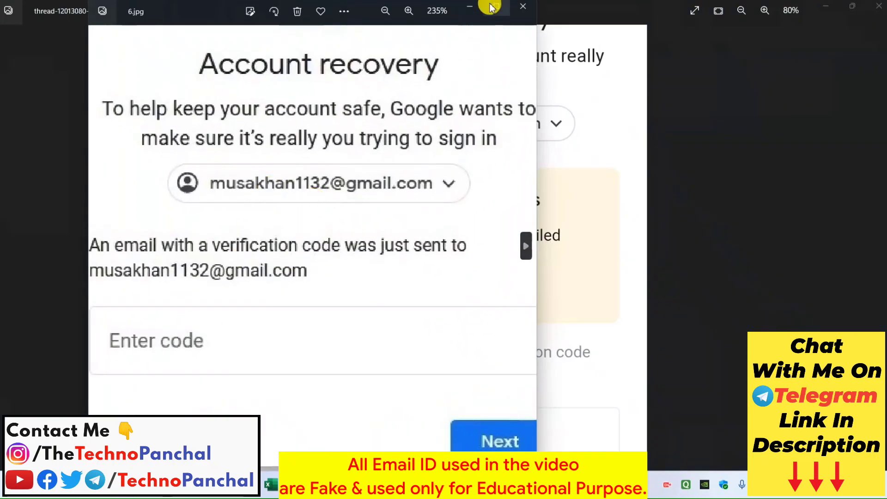
click(496, 6)
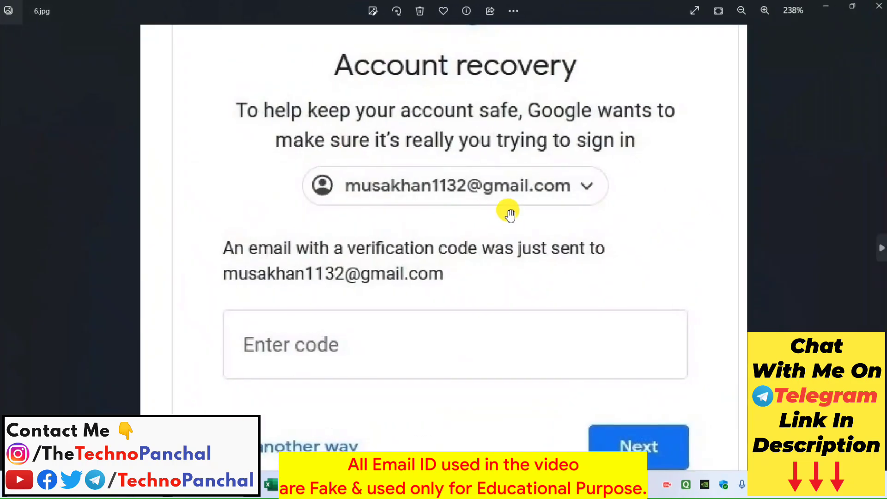
Step: Close both Photos viewers and return to the Security page in Chrome
click(876, 8)
click(876, 8)
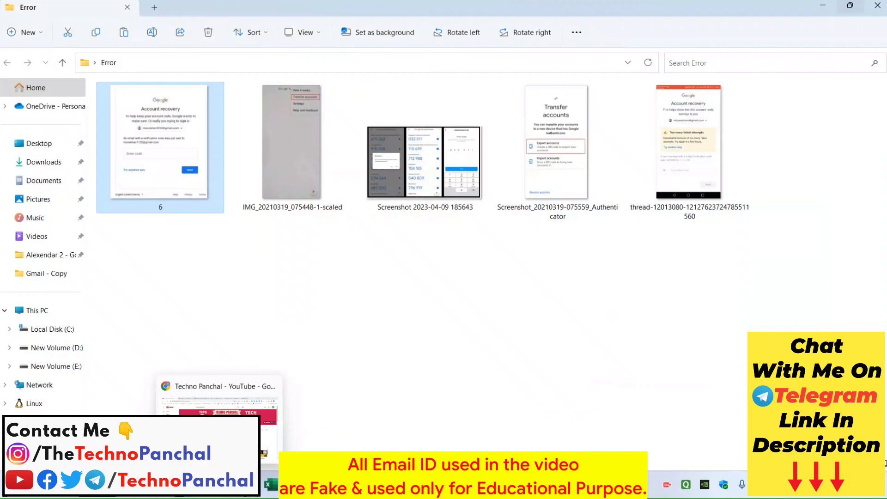
click(265, 490)
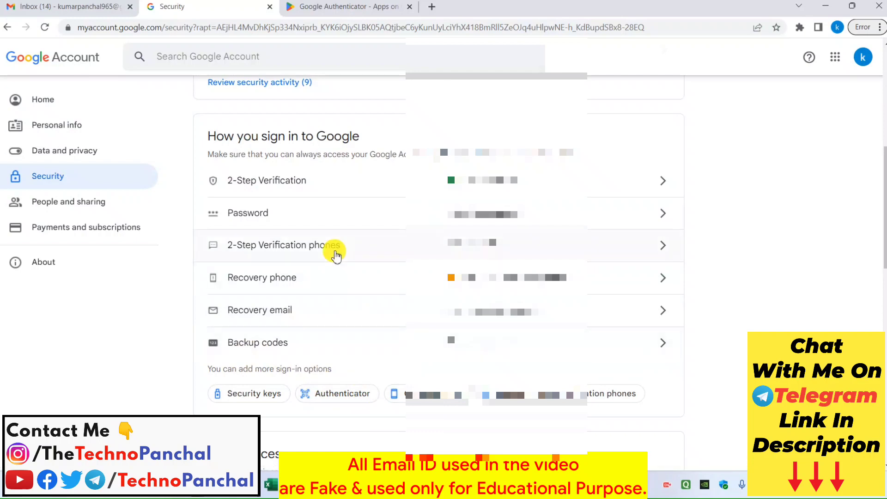
Step: Switch to the Google Authenticator - Apps on Google Play tab
click(353, 7)
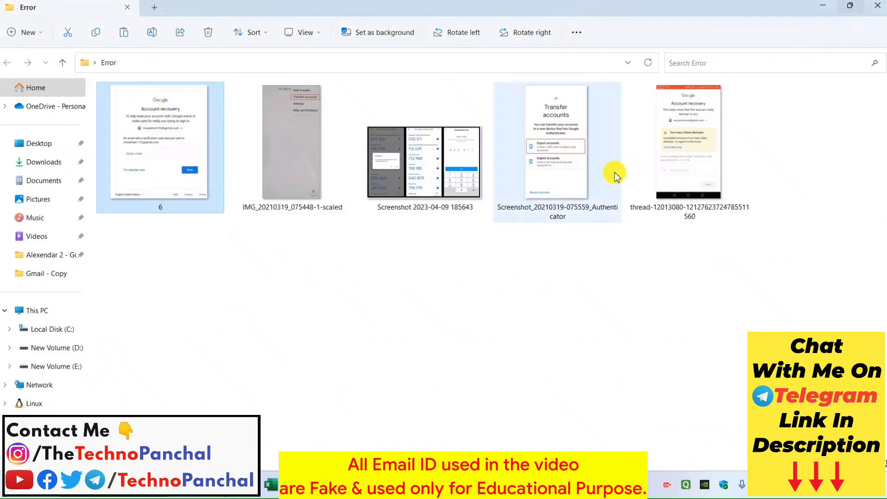
Step: Reopen the failed-attempts recovery screenshot from the Error screenshots folder, then go to the Techno Panchal Instagram tab
click(689, 140)
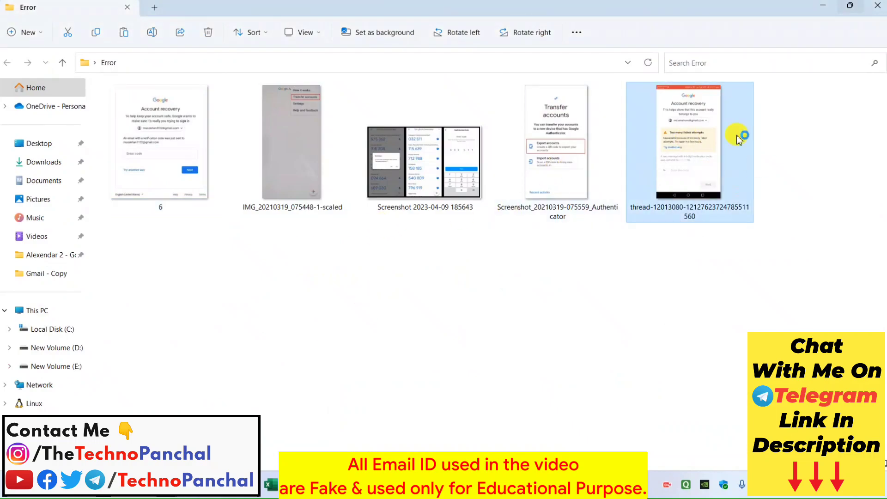
double_click(667, 128)
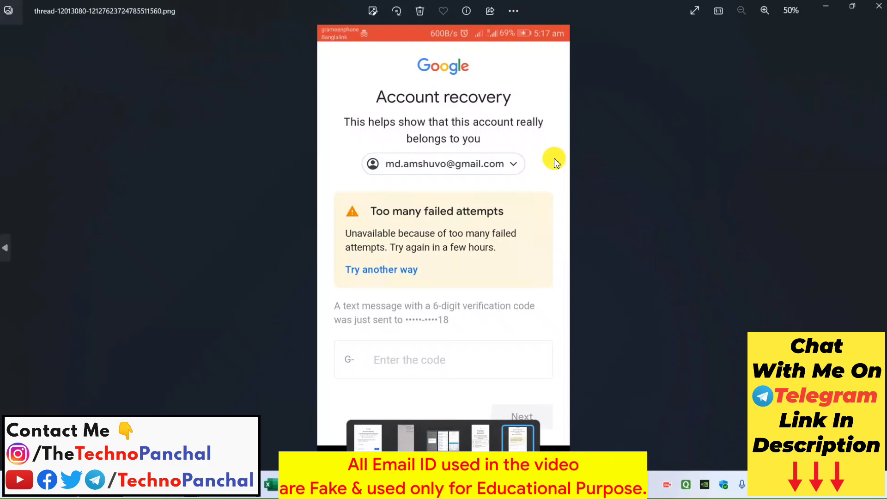
click(221, 489)
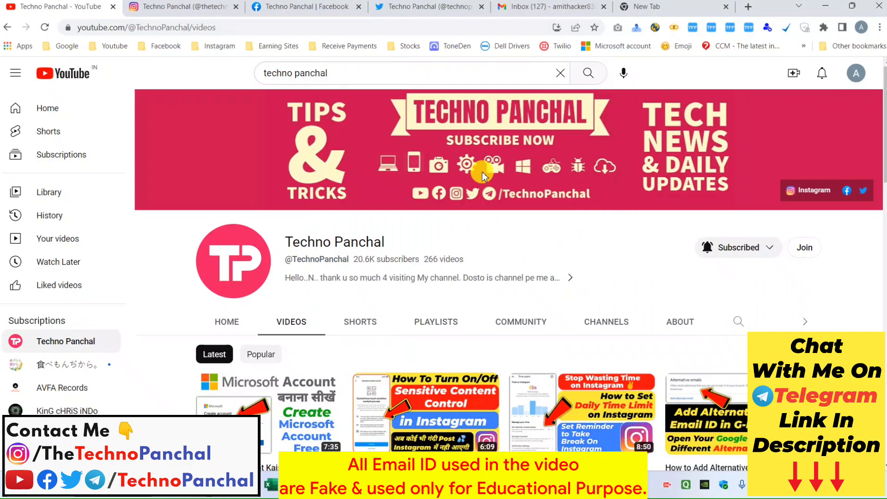
click(210, 4)
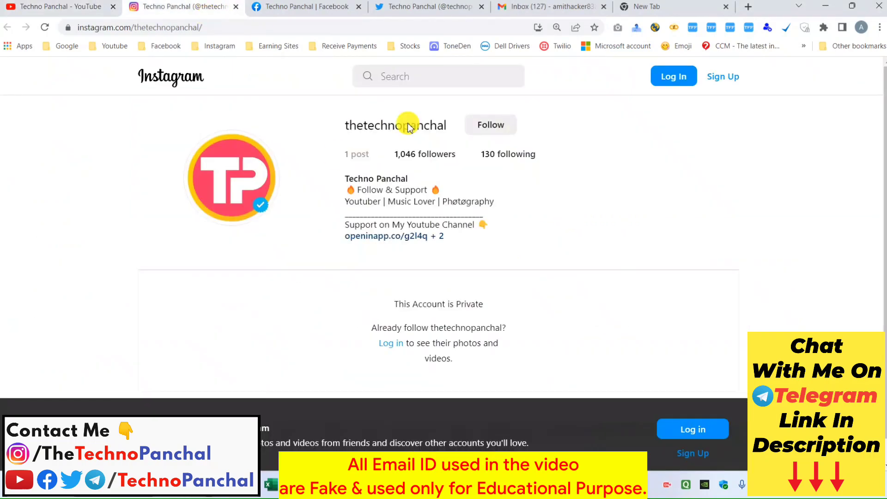